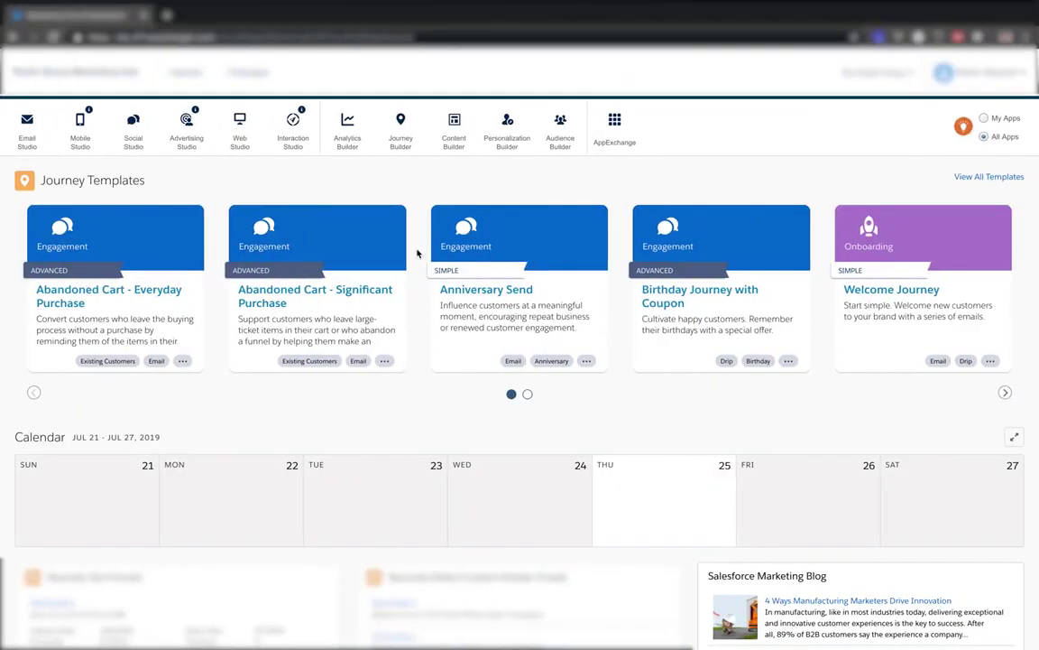
Step: In Setup's Installed Packages, create a new package with both name and description set to Test
{"action": "left_click", "coordinate": [1014, 78]}
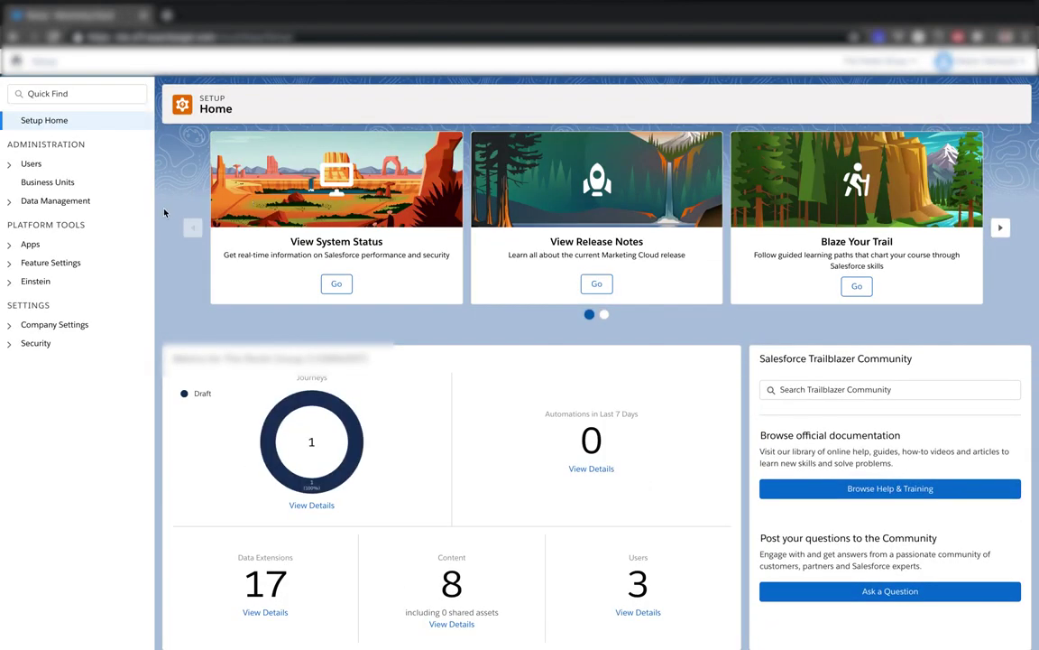
{"action": "left_click", "coordinate": [18, 252]}
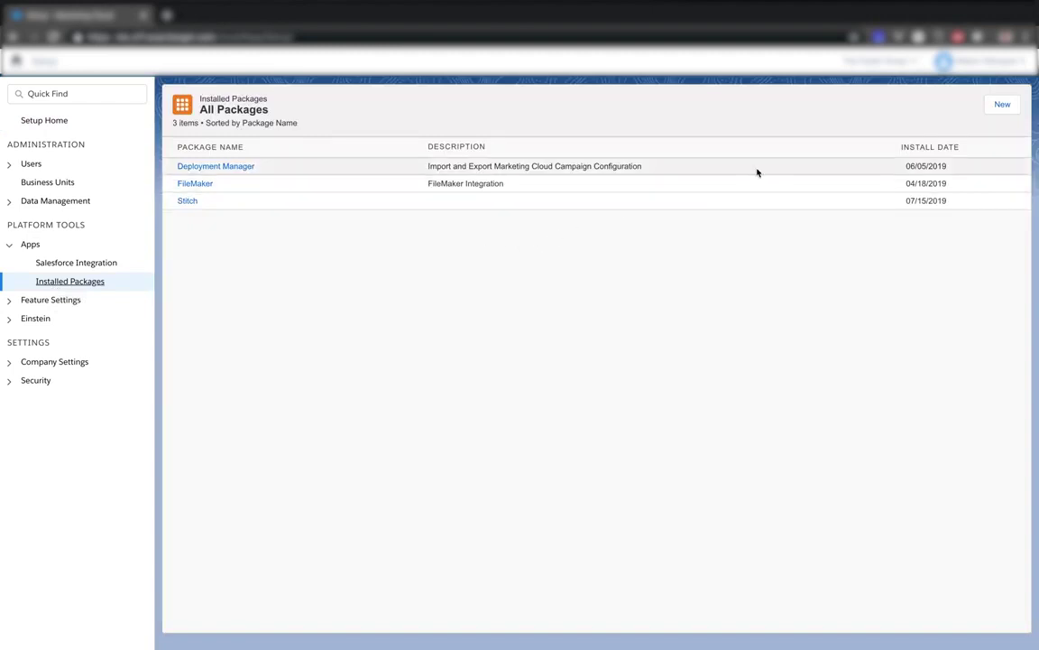
{"action": "left_click", "coordinate": [1002, 106]}
{"action": "left_click", "coordinate": [501, 334]}
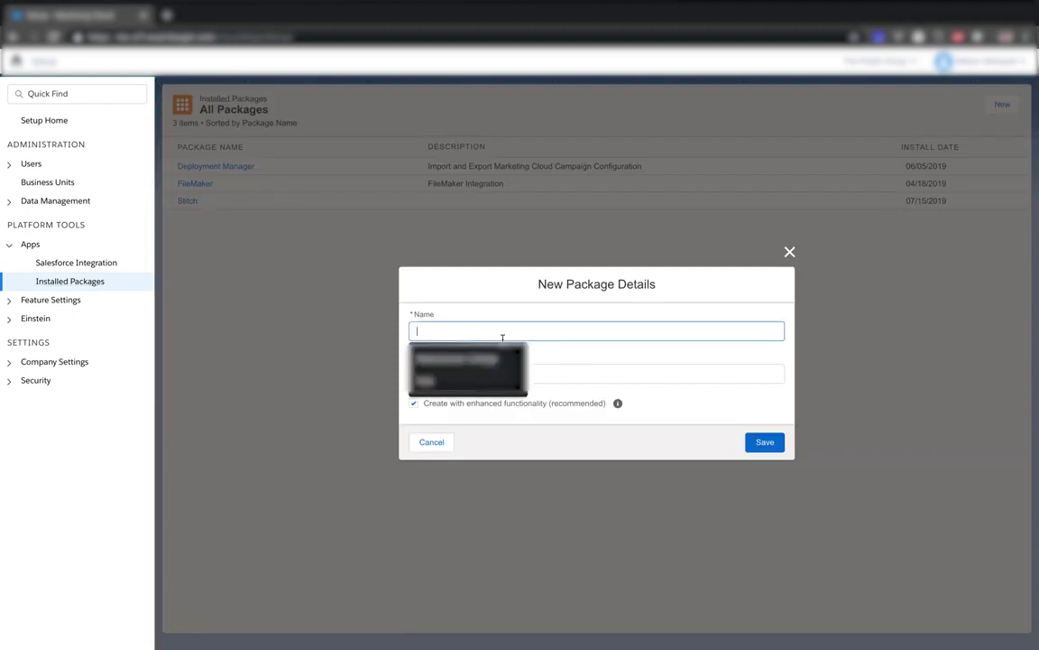
{"action": "type", "text": "Test"}
{"action": "key", "text": "Tab"}
{"action": "type", "text": "Test"}
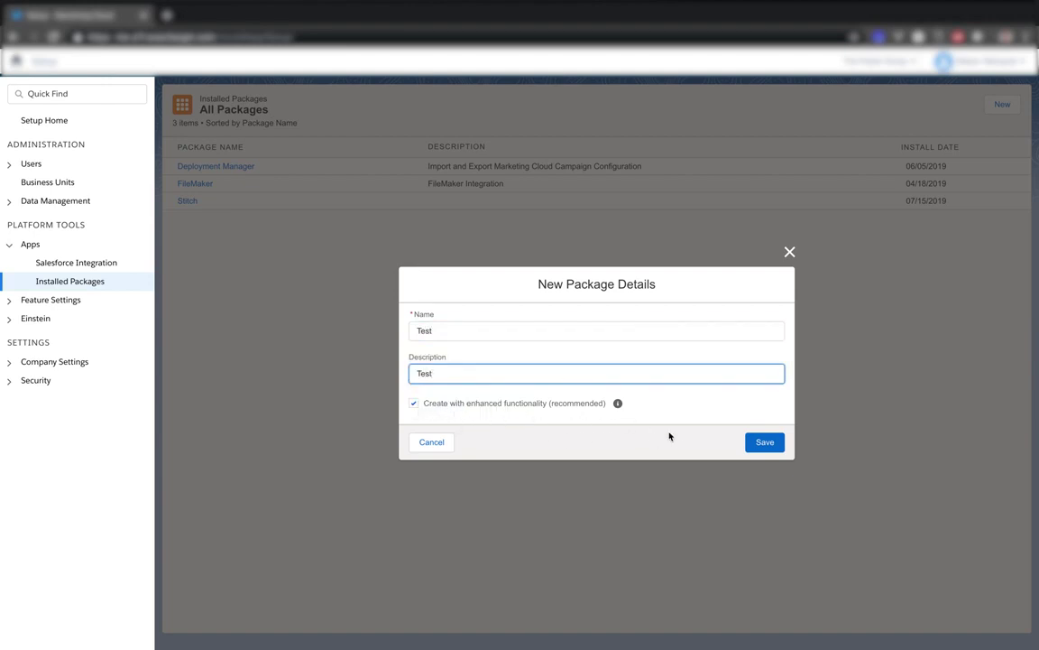
{"action": "left_click", "coordinate": [759, 445]}
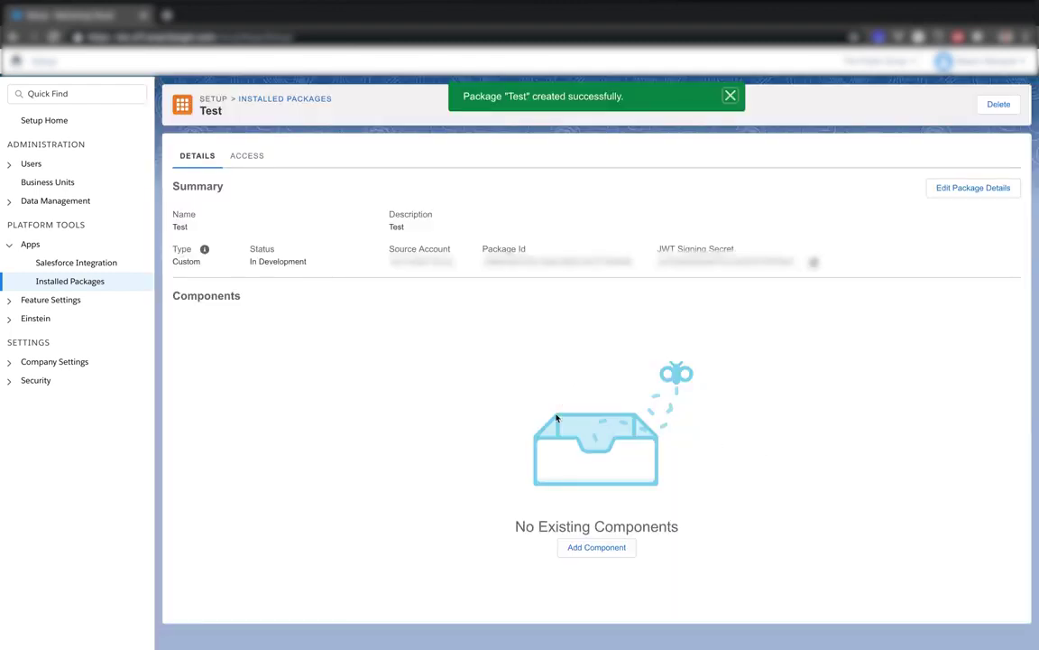
Step: Add an API Integration component of type Server-to-Server to the Test package, without selecting any scope permissions
{"action": "left_click", "coordinate": [578, 559]}
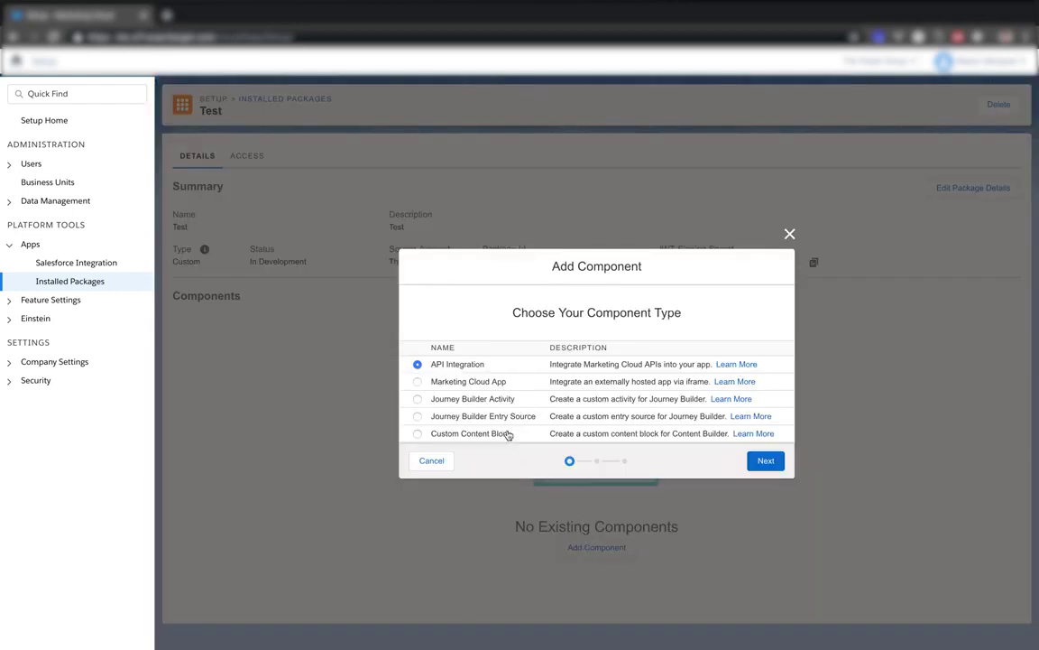
{"action": "left_click", "coordinate": [765, 460]}
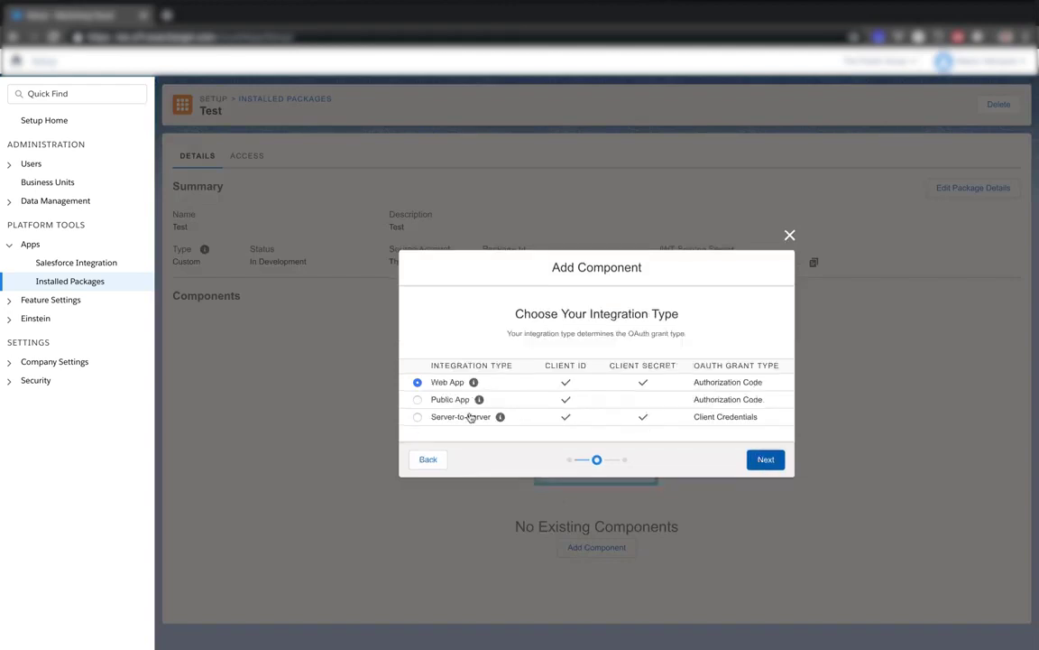
{"action": "left_click", "coordinate": [418, 417]}
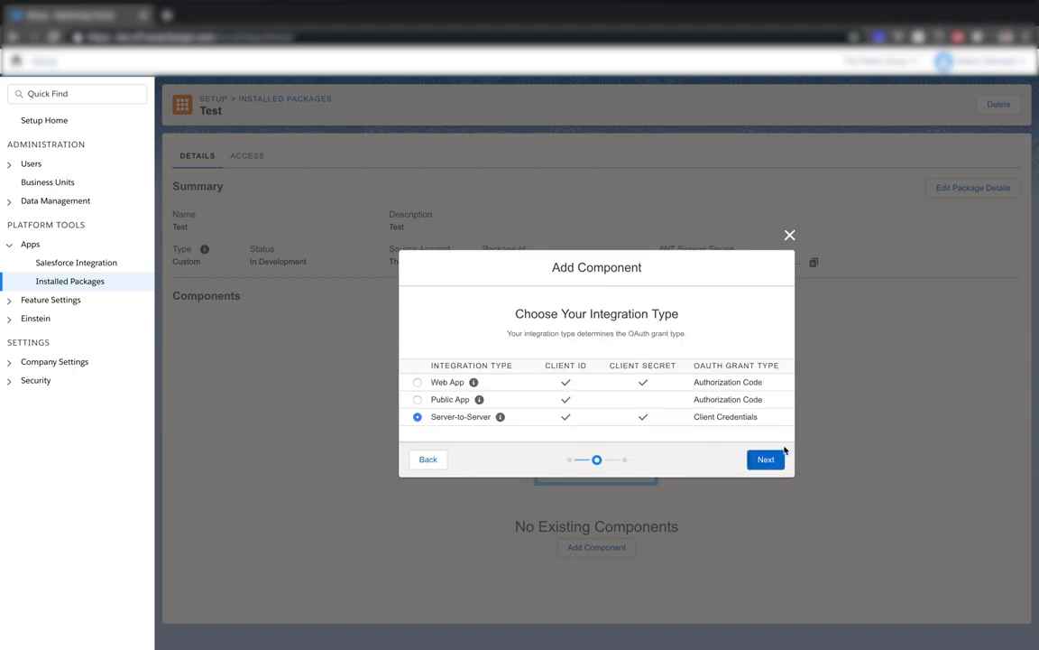
{"action": "left_click", "coordinate": [766, 460]}
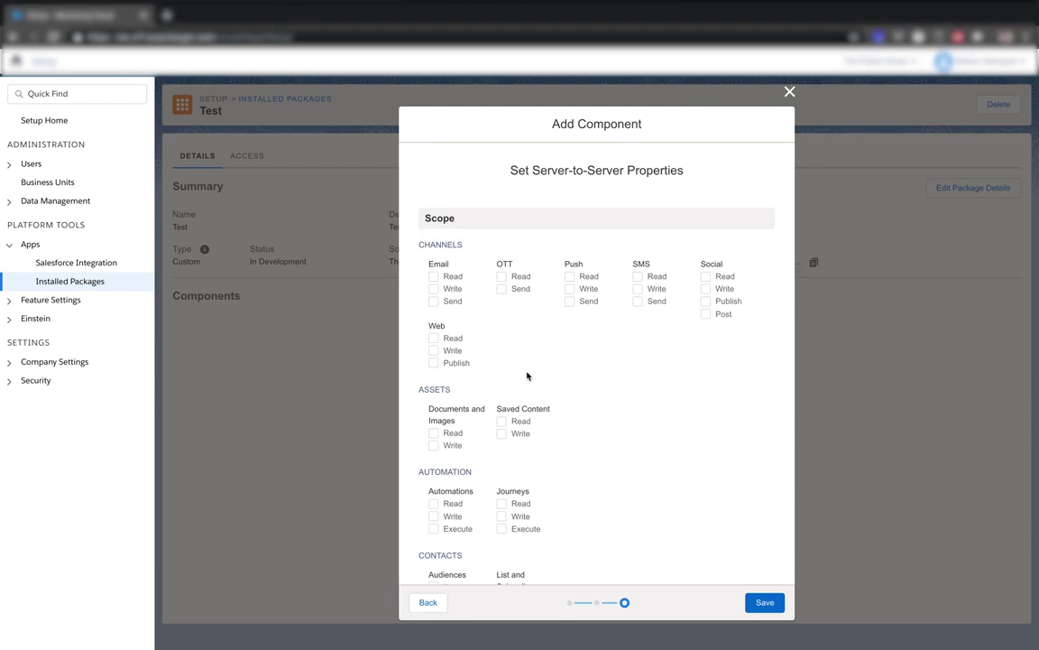
{"action": "scroll", "coordinate": [527, 375], "scroll_direction": "down", "scroll_amount": 1}
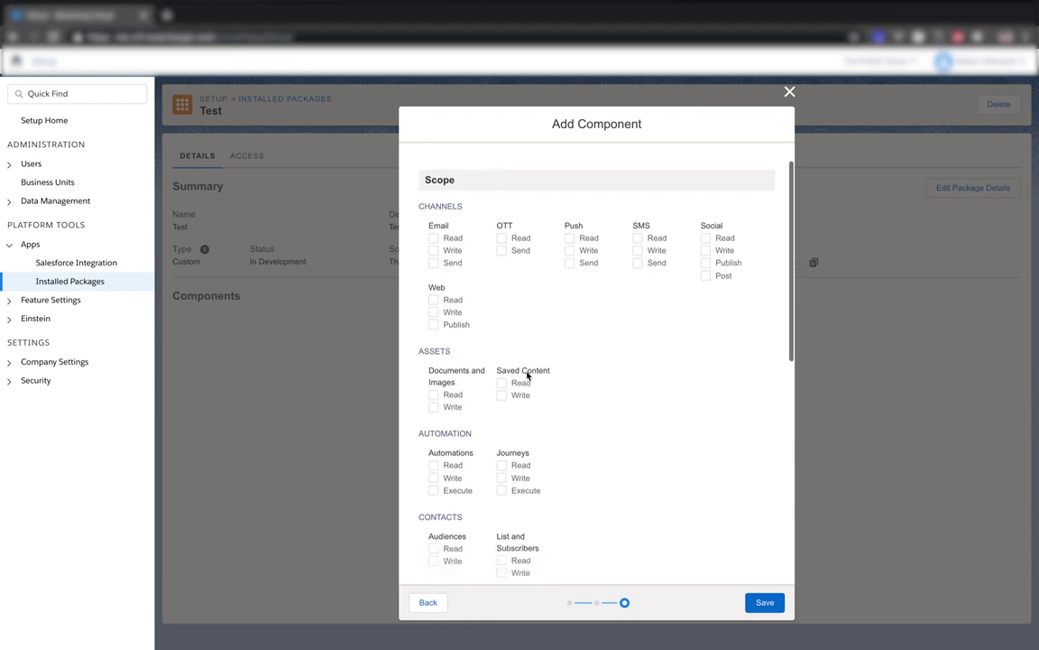
{"action": "scroll", "coordinate": [527, 375], "scroll_direction": "down", "scroll_amount": 2}
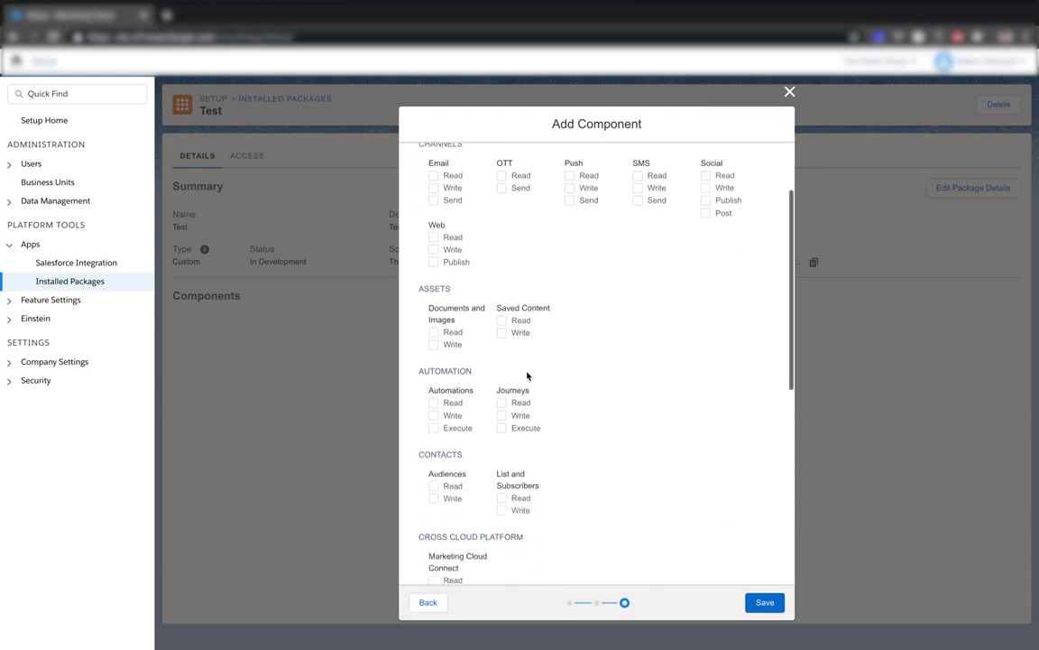
{"action": "scroll", "coordinate": [767, 555], "scroll_direction": "down", "scroll_amount": 2}
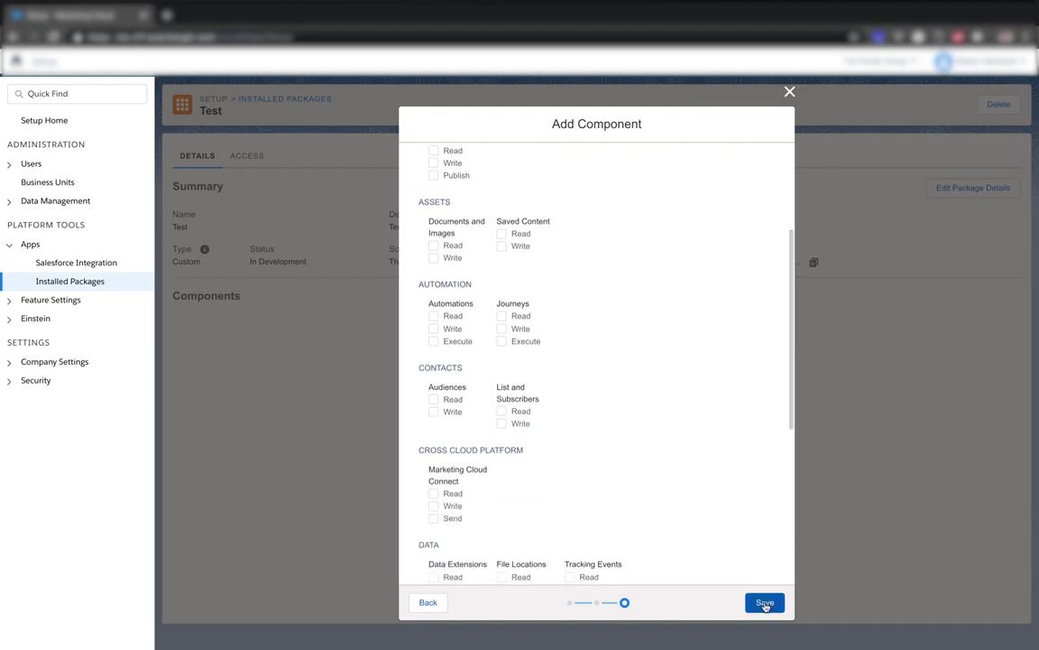
{"action": "left_click", "coordinate": [765, 601]}
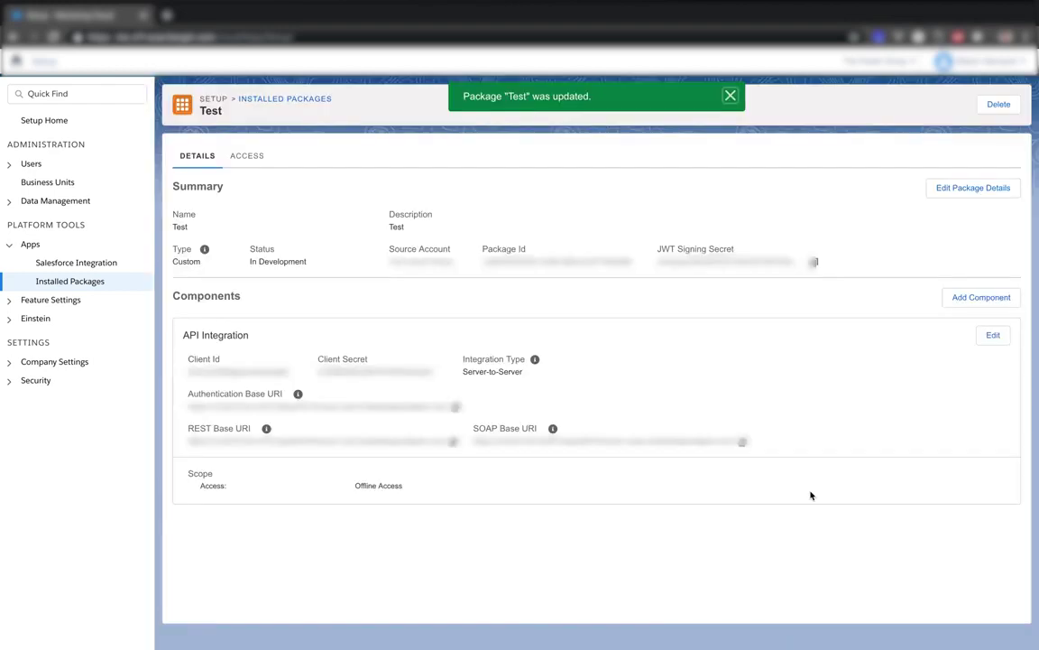
Step: Review the API Integration details of the Test and FileMaker packages and look up the account's MID
{"action": "scroll", "coordinate": [440, 399], "scroll_direction": "down", "scroll_amount": 4}
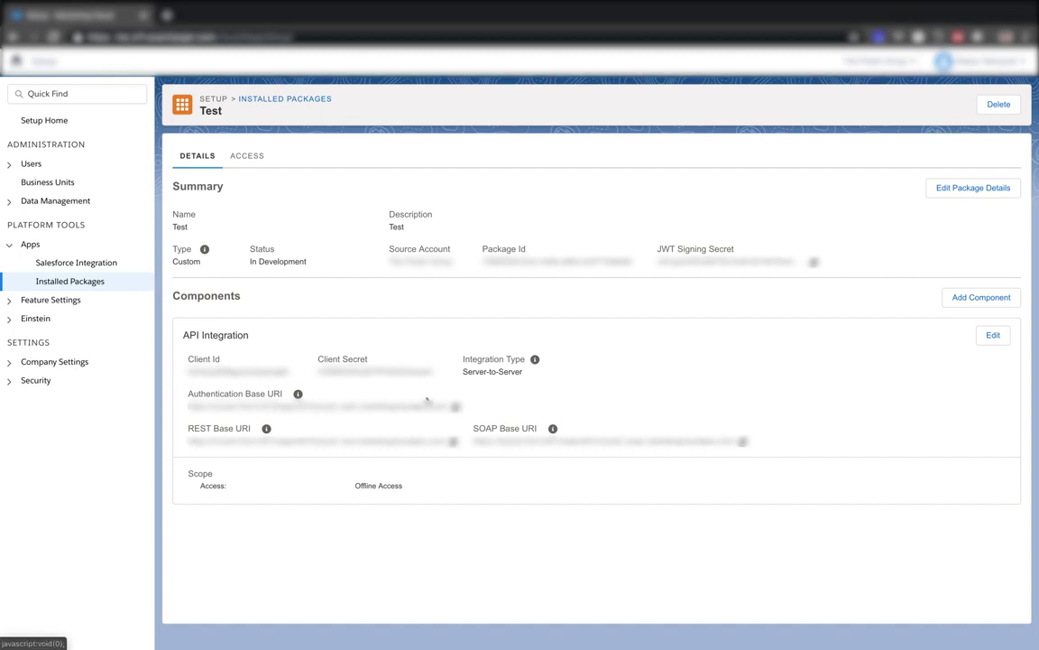
{"action": "key", "text": "ctrl+Left"}
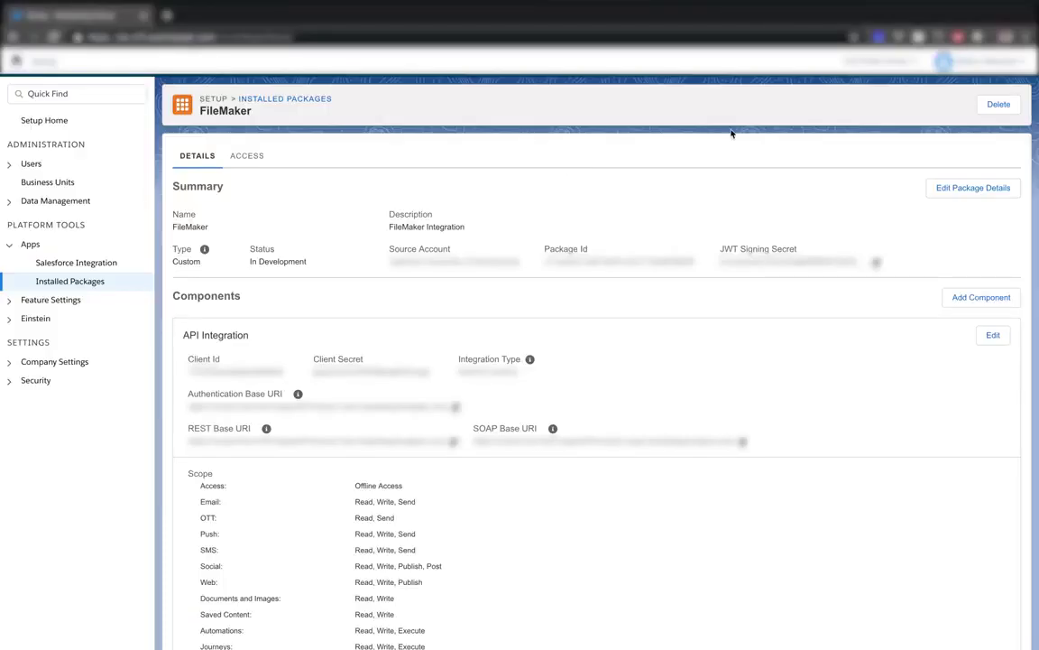
{"action": "mouse_move", "coordinate": [825, 59]}
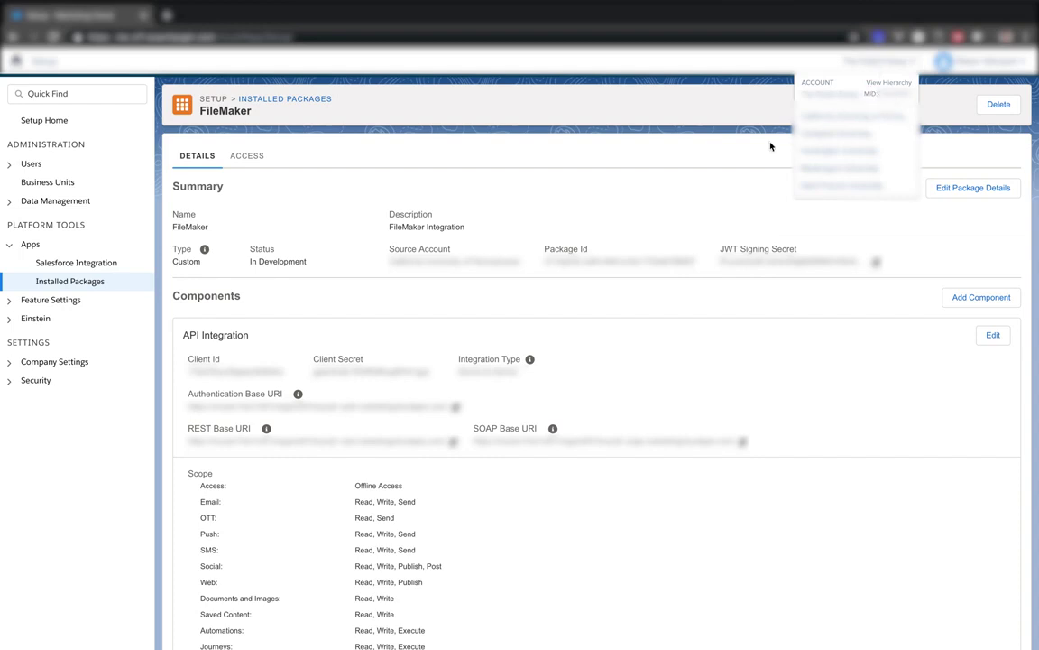
Step: Switch to the FileMaker Salesforce Marketing Cloud Integration file, retrieve an access token and get the email sends
{"action": "key", "text": "super+Tab"}
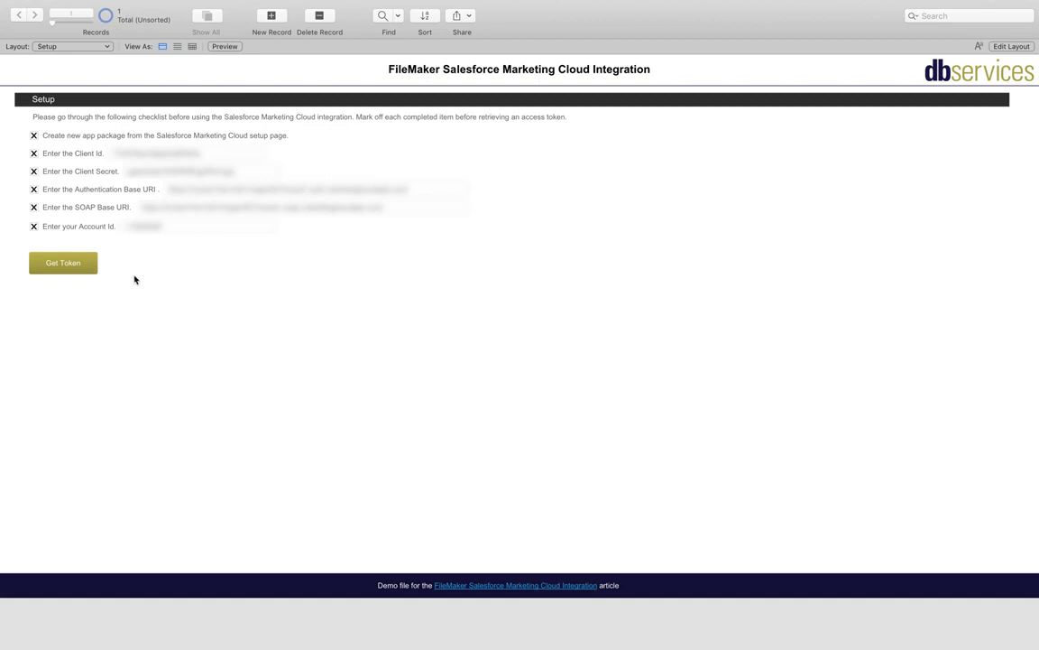
{"action": "left_click", "coordinate": [76, 268]}
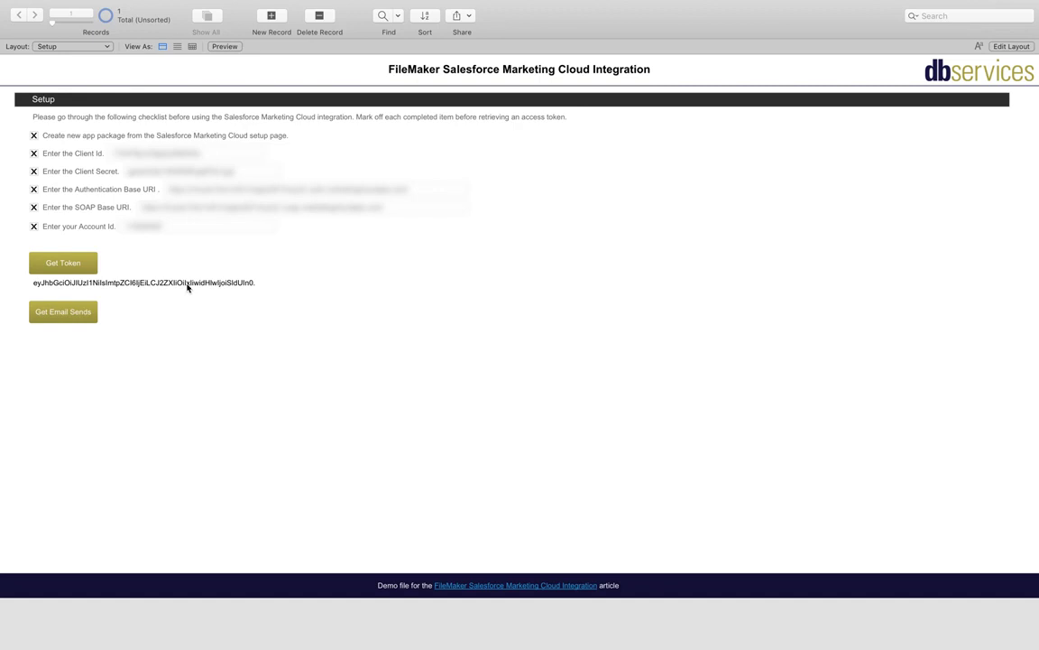
{"action": "left_click", "coordinate": [66, 321]}
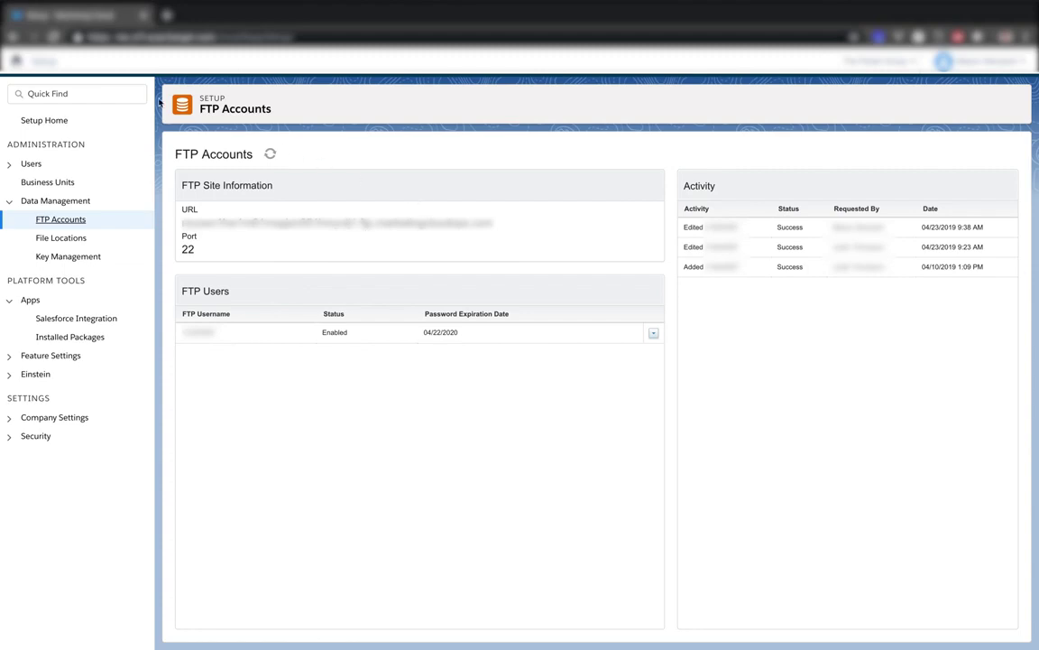
Step: From the Marketing Cloud home page, open Automation Studio and create a new automation
{"action": "mouse_move", "coordinate": [18, 63]}
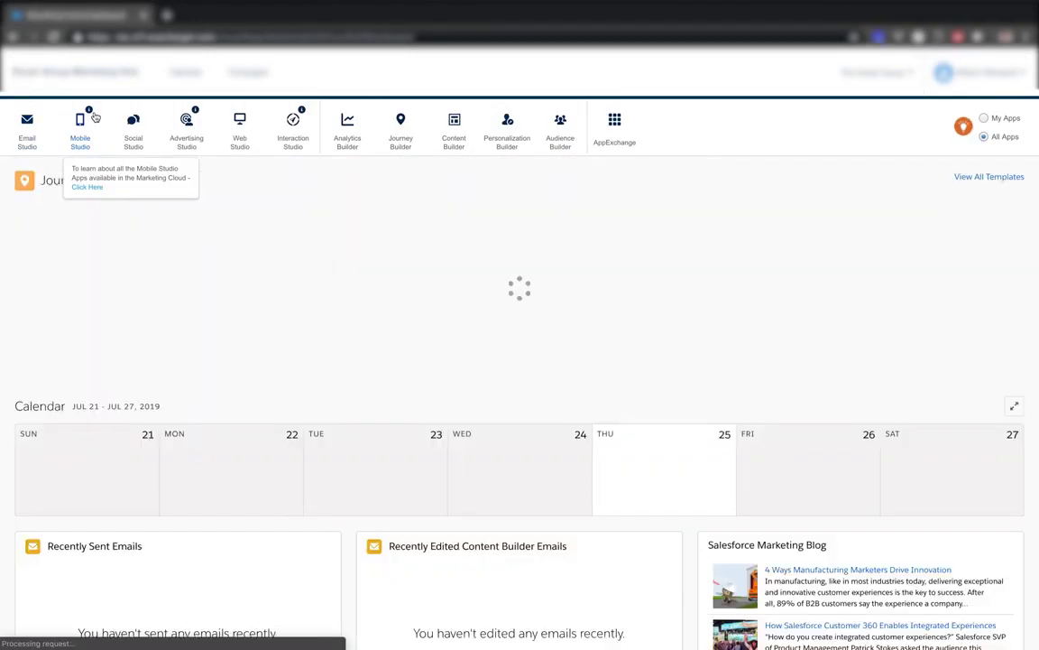
{"action": "mouse_move", "coordinate": [403, 159]}
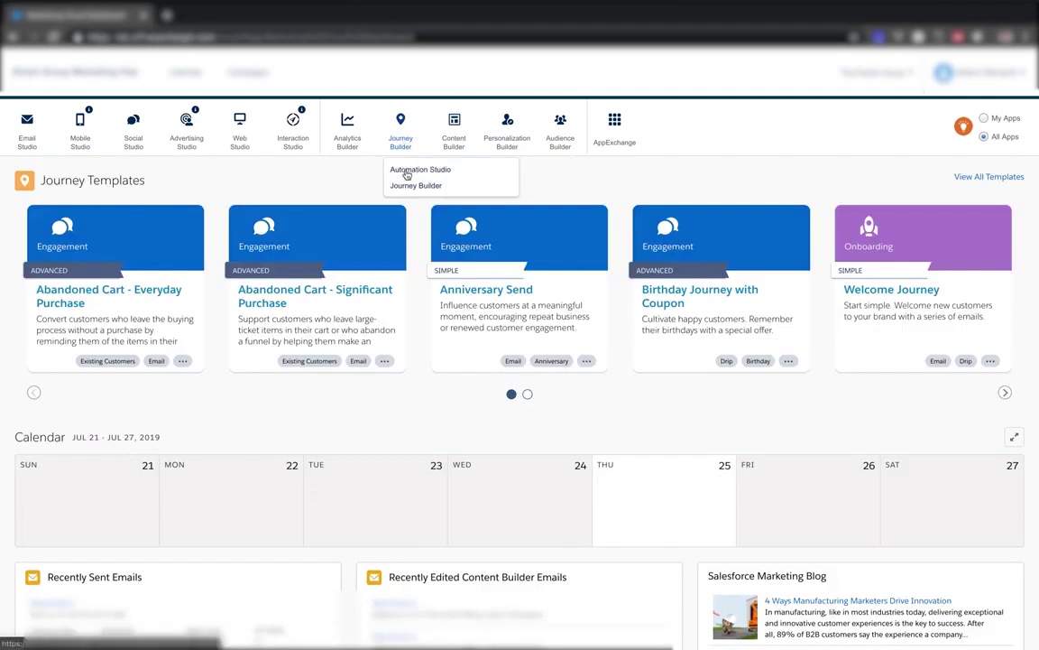
{"action": "left_click", "coordinate": [406, 173]}
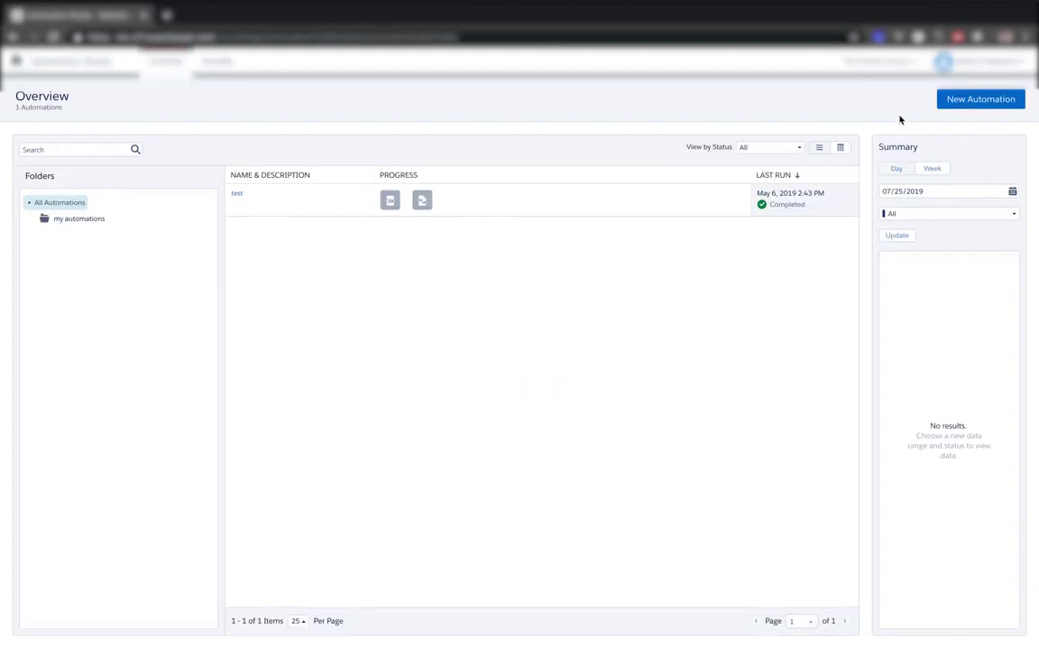
{"action": "left_click", "coordinate": [967, 101]}
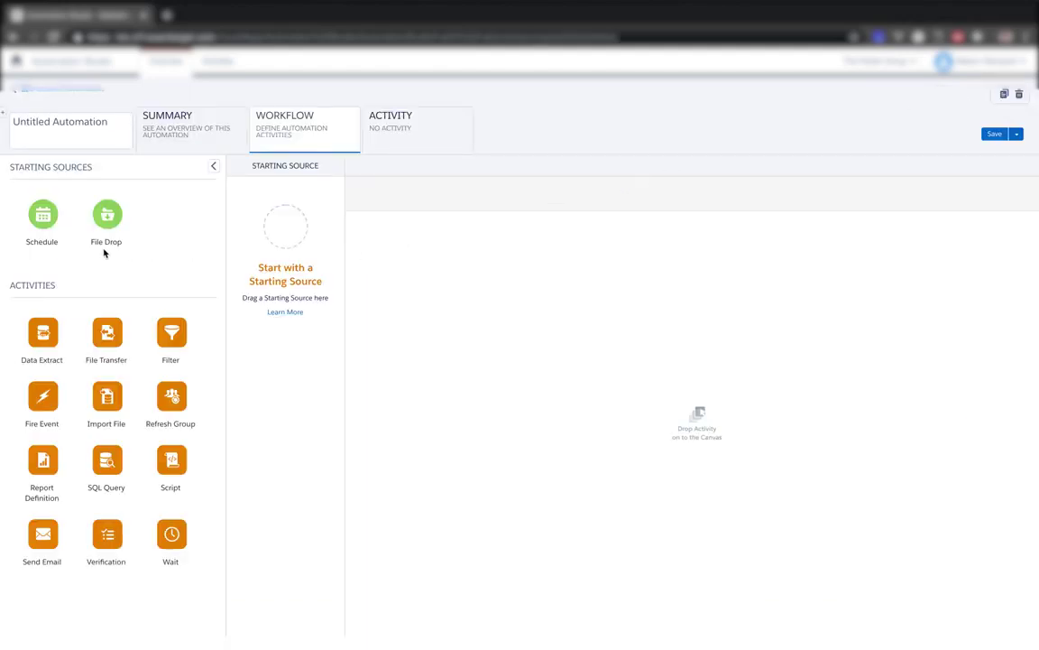
Step: Add a Schedule starting source to the automation and view its schedule settings without defining a schedule
{"action": "left_click_drag", "start_coordinate": [40, 220], "coordinate": [296, 240]}
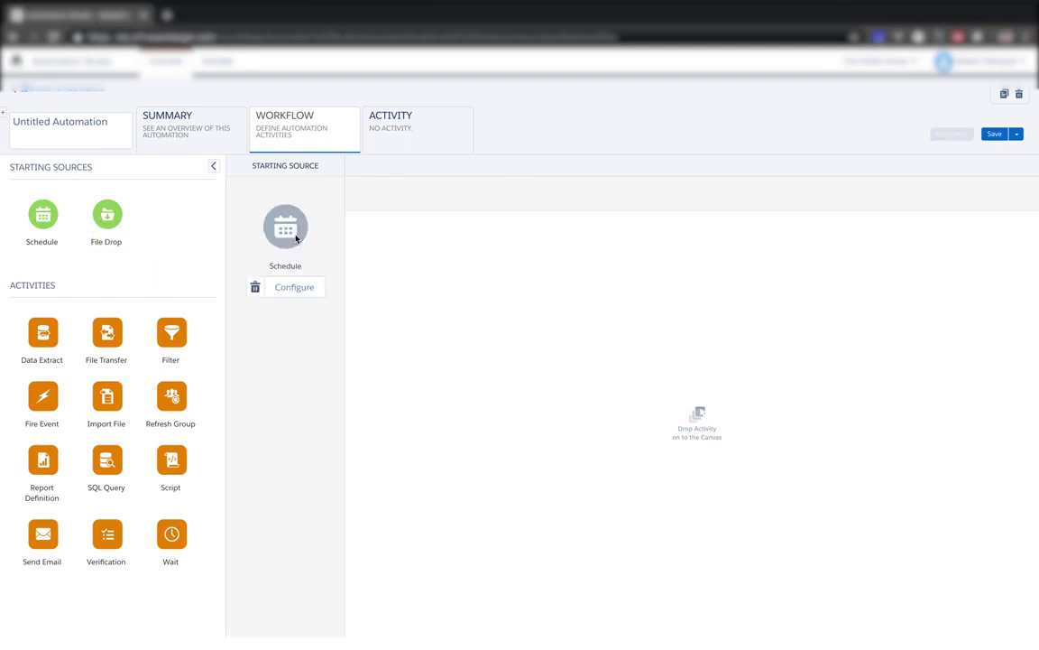
{"action": "left_click", "coordinate": [290, 288]}
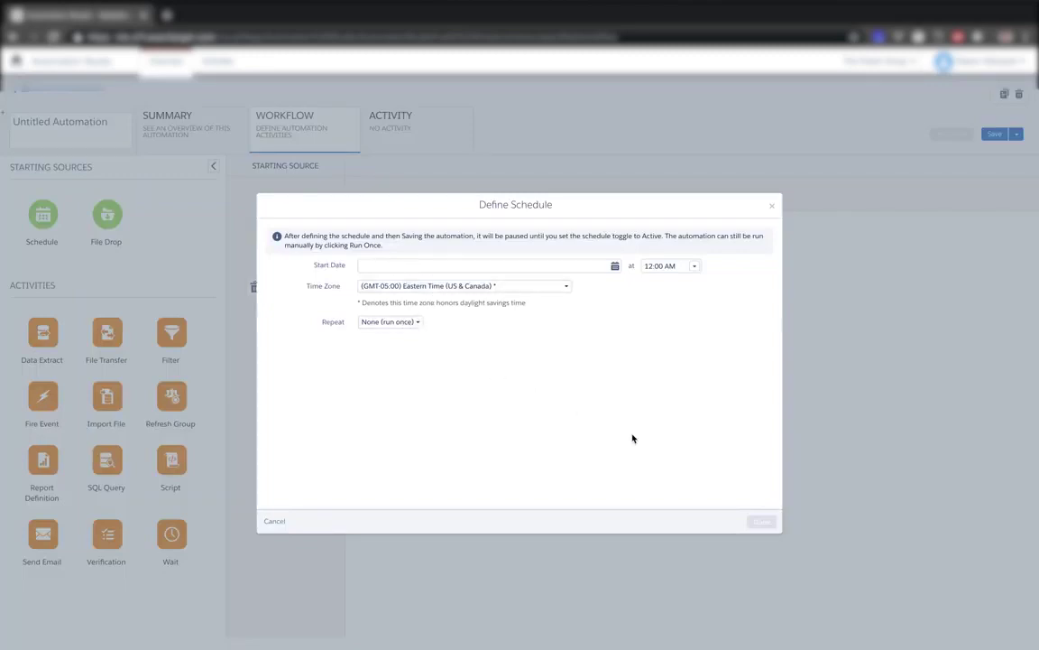
{"action": "left_click", "coordinate": [271, 521]}
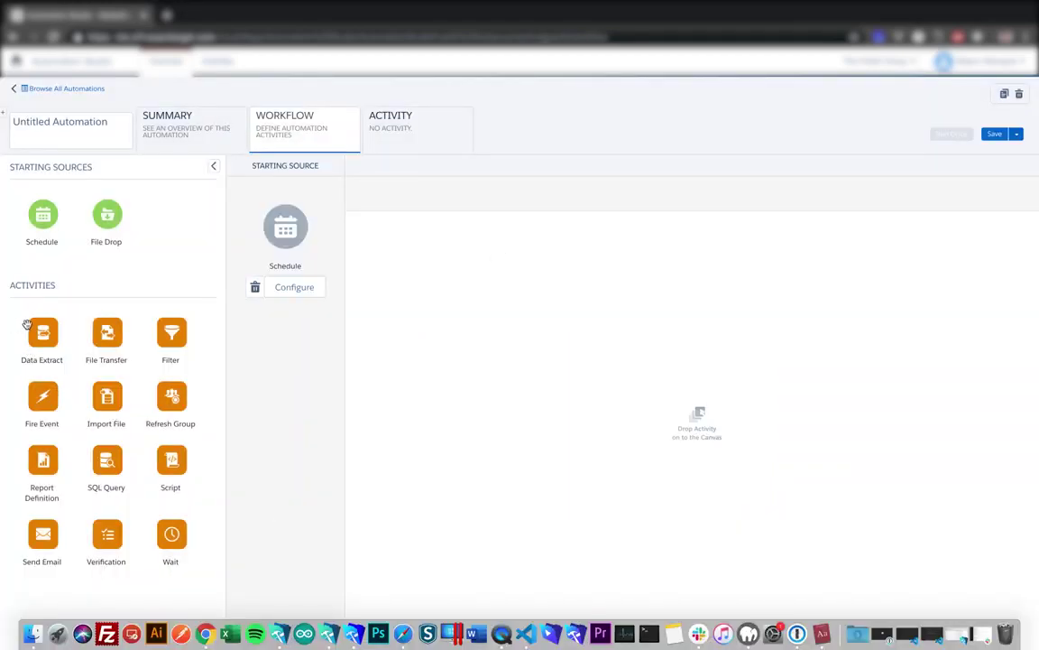
Step: Add a Data Extract activity to the workflow and define it as Filemaker Test with the file naming pattern Export.zip
{"action": "left_click_drag", "start_coordinate": [42, 332], "coordinate": [443, 333]}
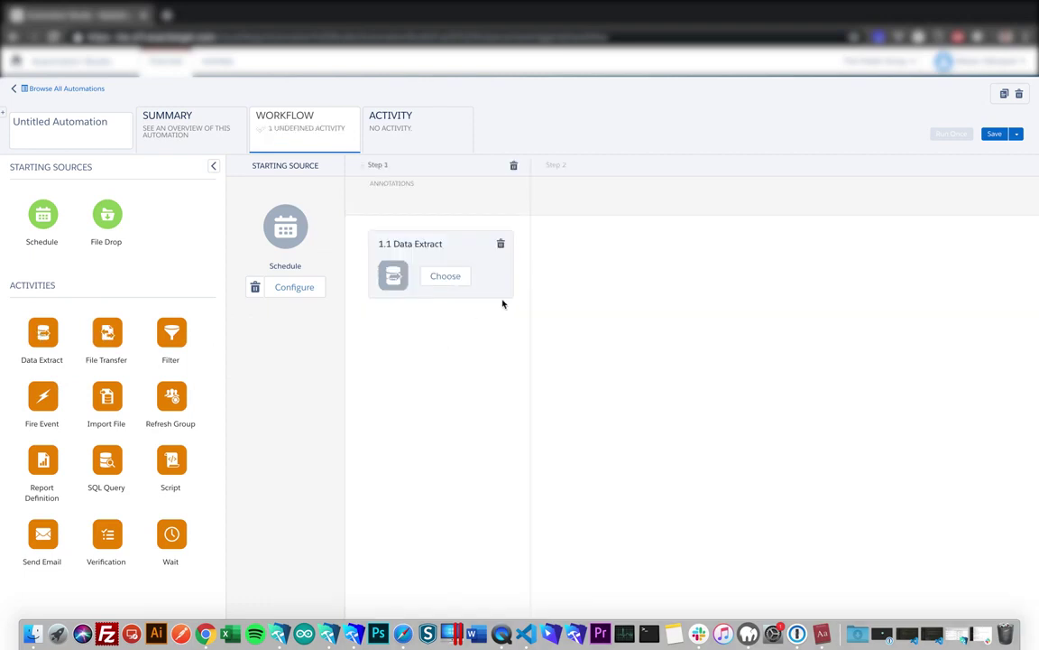
{"action": "left_click", "coordinate": [445, 276]}
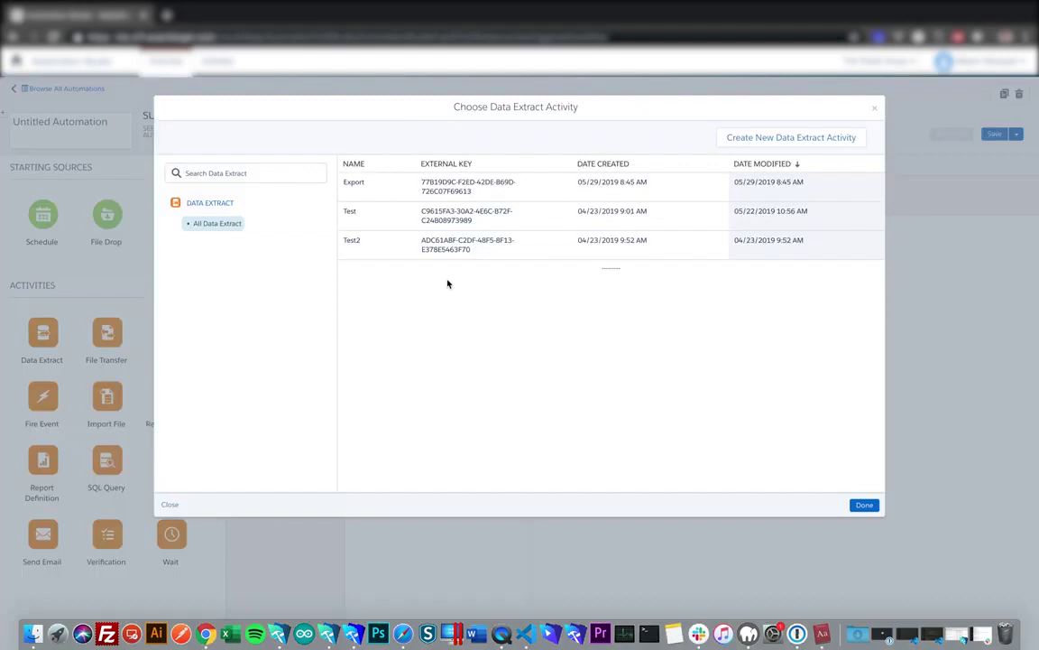
{"action": "left_click", "coordinate": [741, 139]}
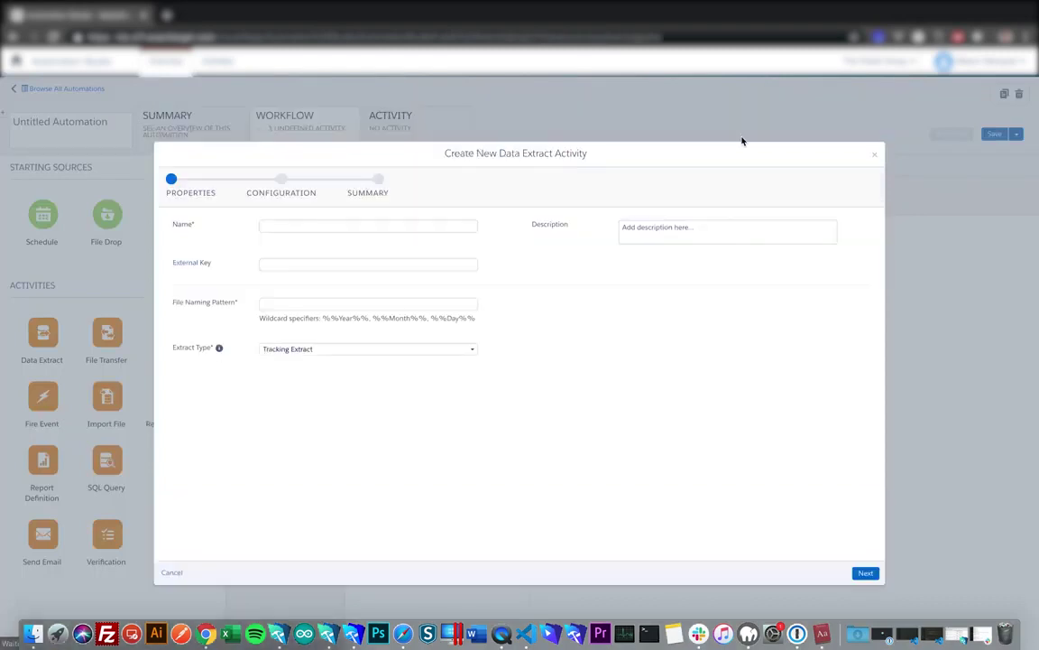
{"action": "left_click", "coordinate": [320, 225]}
{"action": "type", "text": "Filemaker Test"}
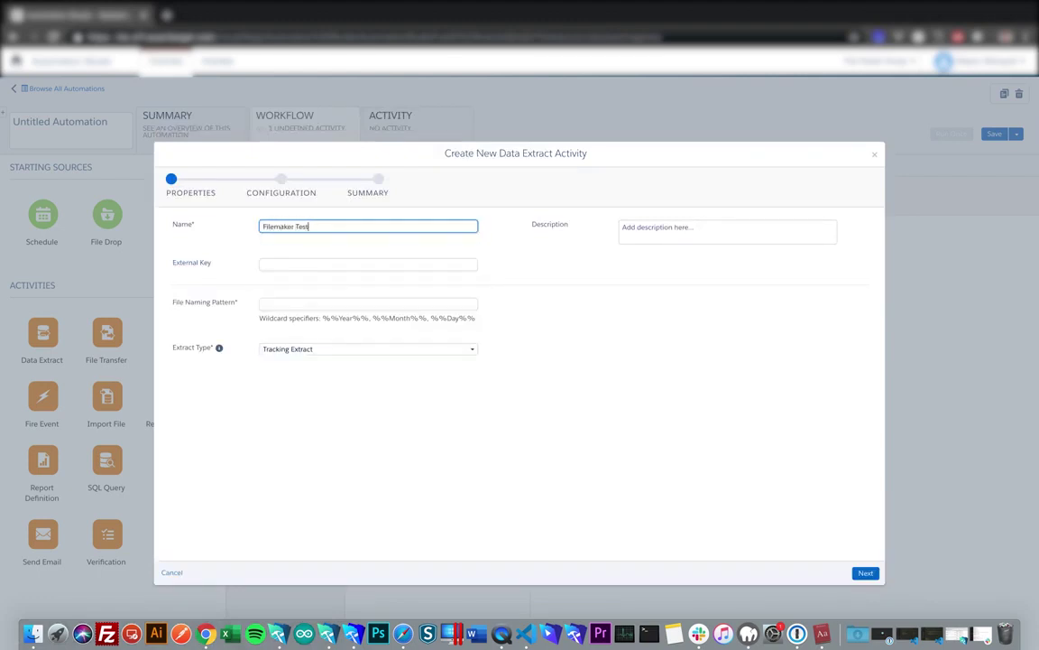
{"action": "left_click", "coordinate": [293, 301]}
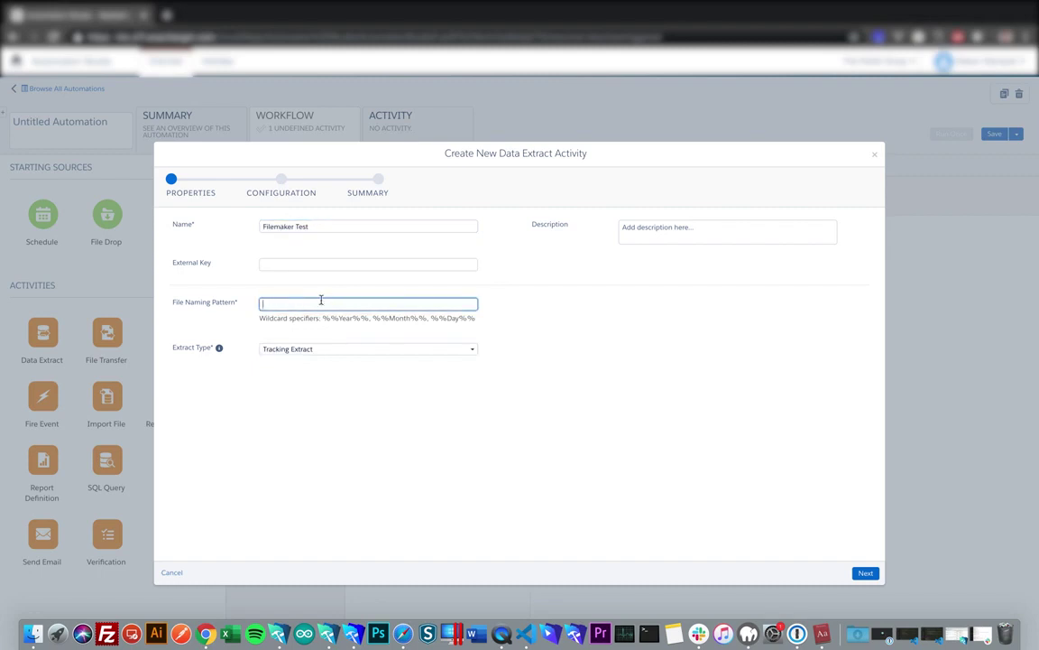
{"action": "type", "text": "Export.zip"}
{"action": "left_click", "coordinate": [865, 572]}
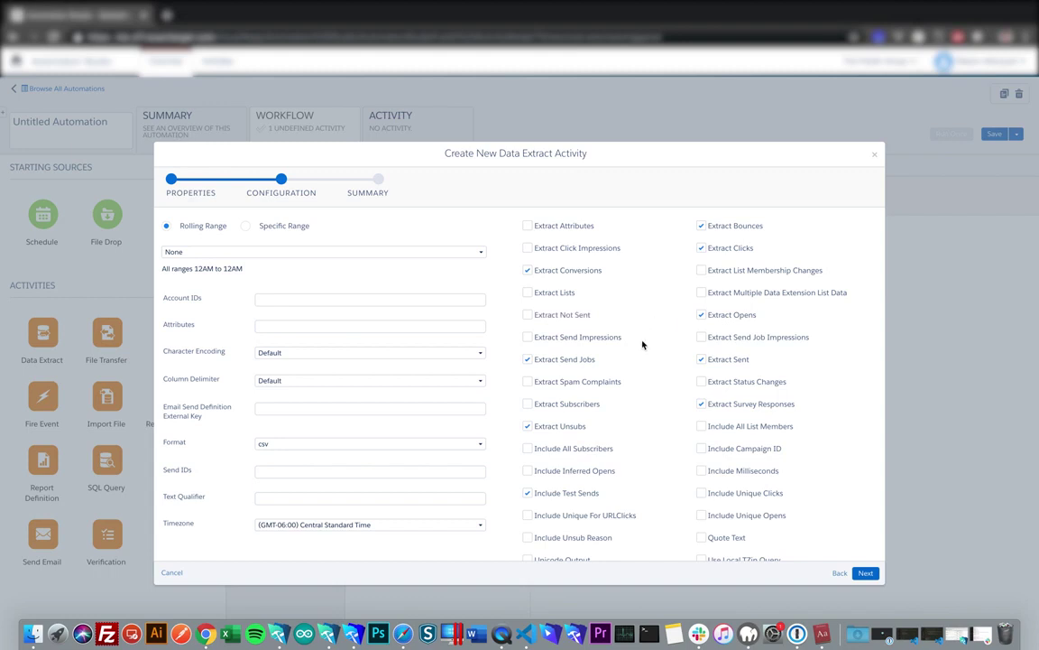
Step: Set the data extract's rolling range to 7 Days and finish creating the activity
{"action": "scroll", "coordinate": [643, 406], "scroll_direction": "down", "scroll_amount": 2}
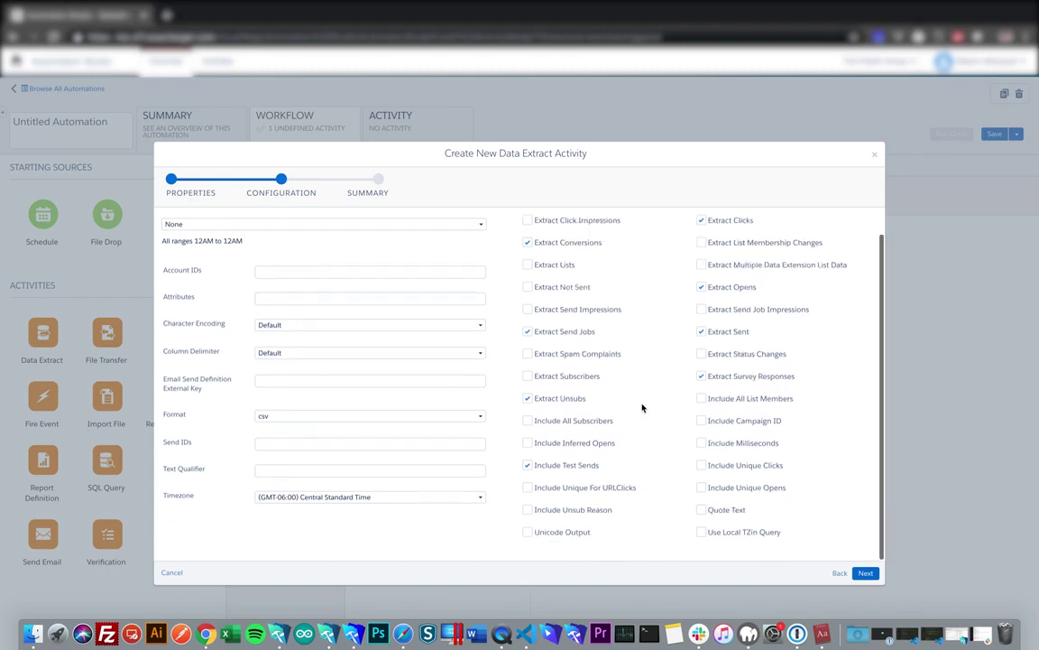
{"action": "scroll", "coordinate": [642, 407], "scroll_direction": "up", "scroll_amount": 2}
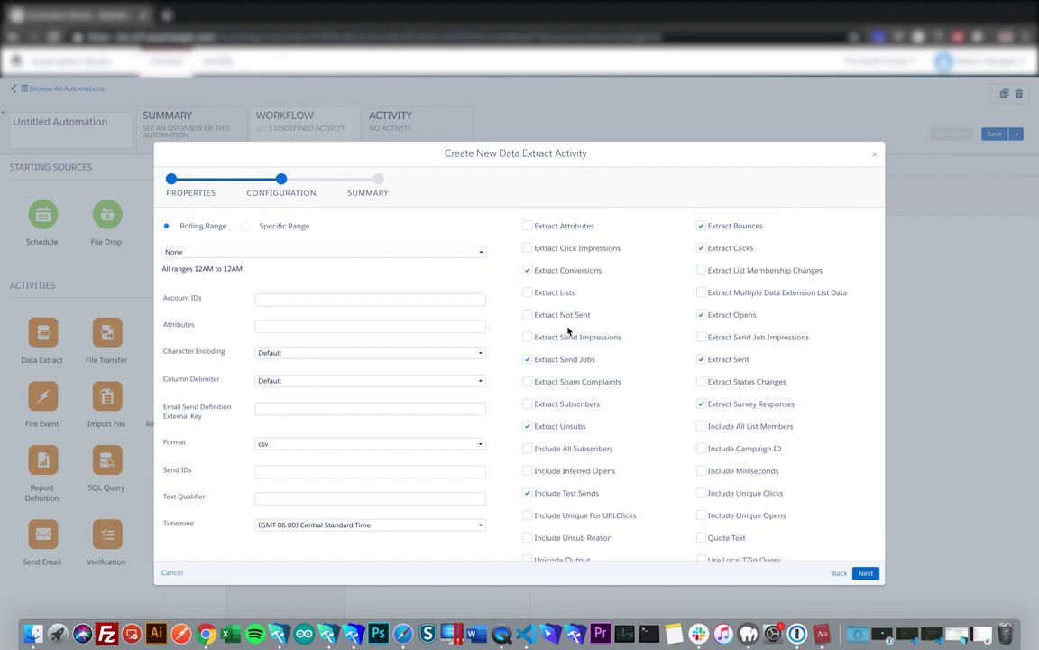
{"action": "left_click", "coordinate": [310, 256]}
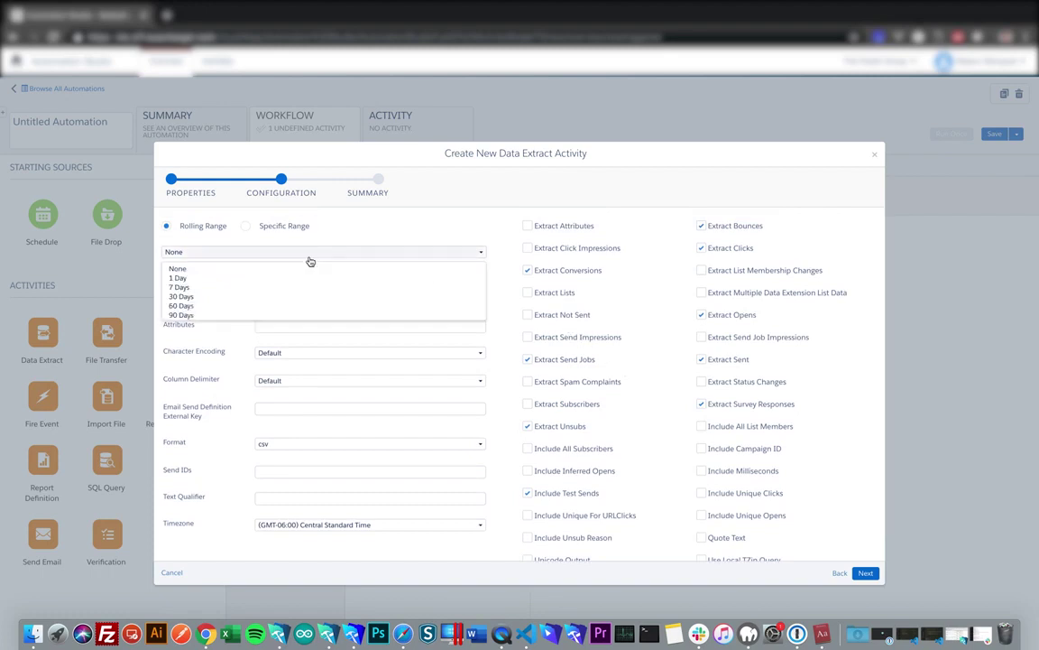
{"action": "left_click", "coordinate": [190, 287]}
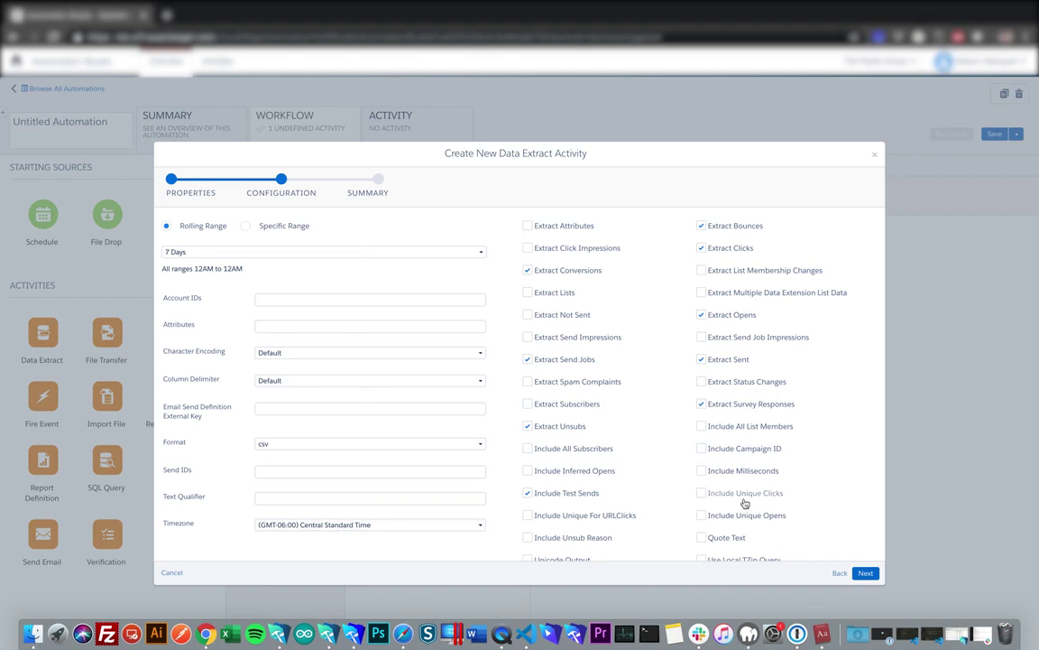
{"action": "left_click", "coordinate": [866, 574]}
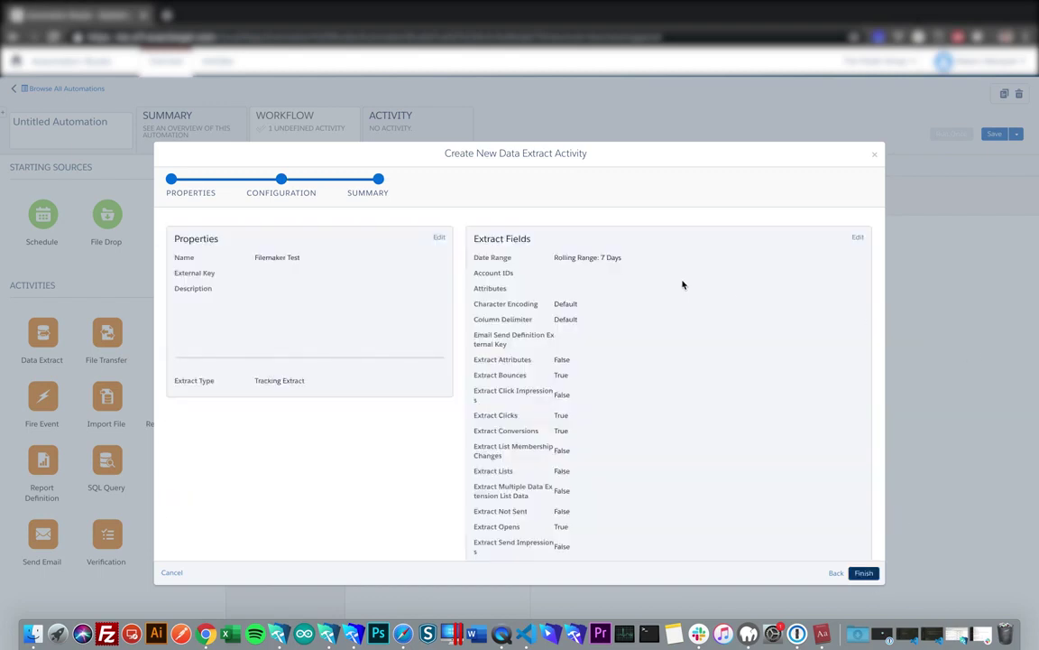
{"action": "left_click", "coordinate": [864, 574]}
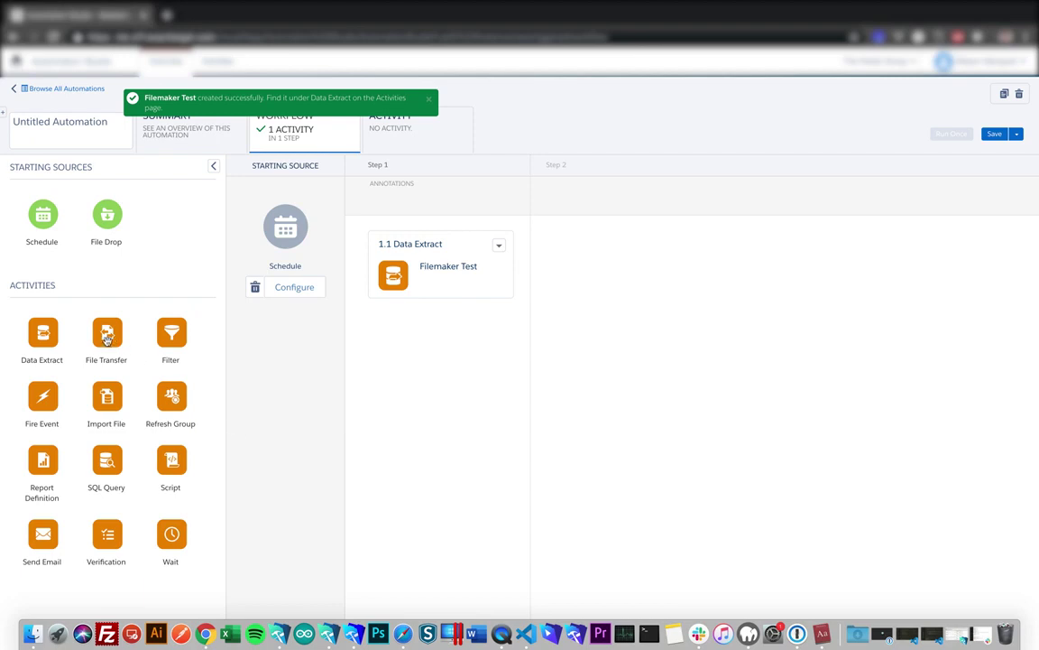
Step: Add a File Transfer activity as step 2 and define a new one named Export.zip that moves a file from Safehouse
{"action": "left_click_drag", "start_coordinate": [113, 333], "coordinate": [632, 316]}
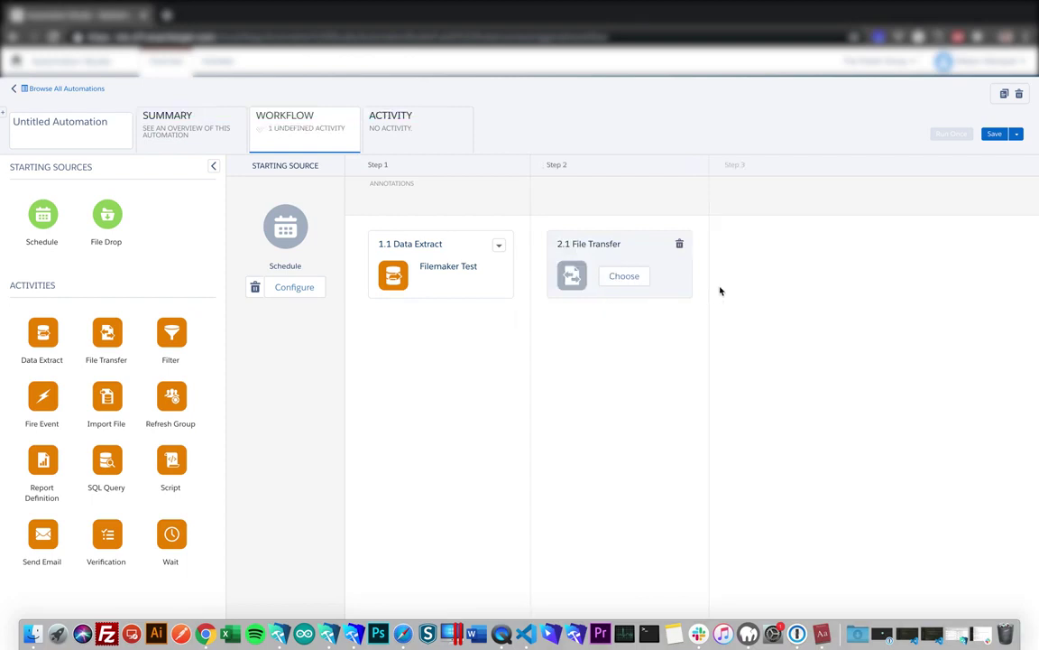
{"action": "left_click", "coordinate": [624, 277]}
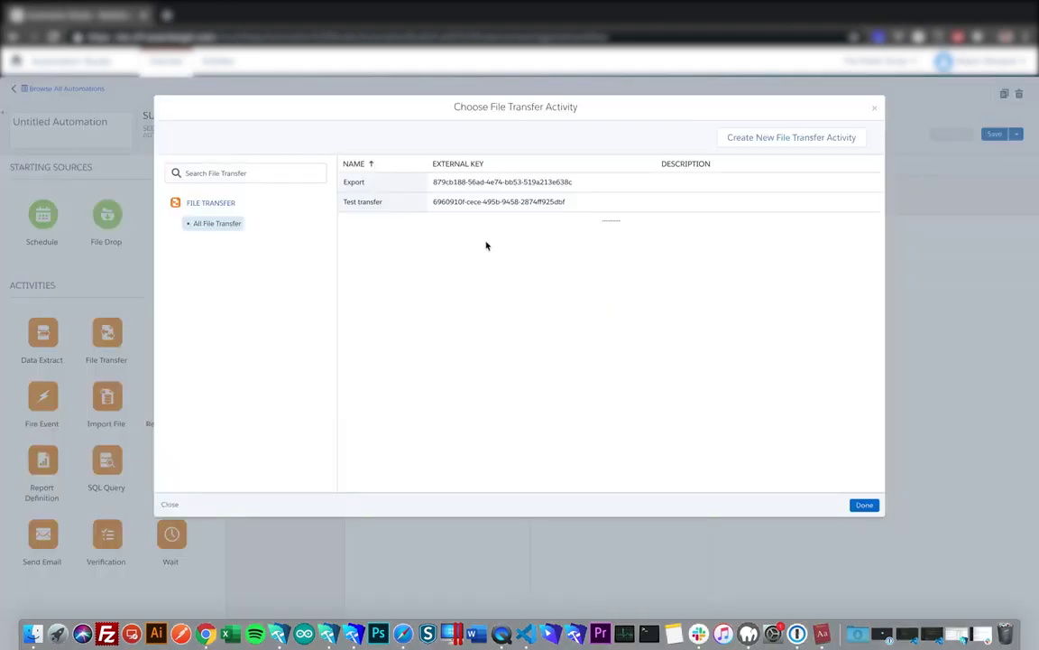
{"action": "left_click", "coordinate": [736, 140]}
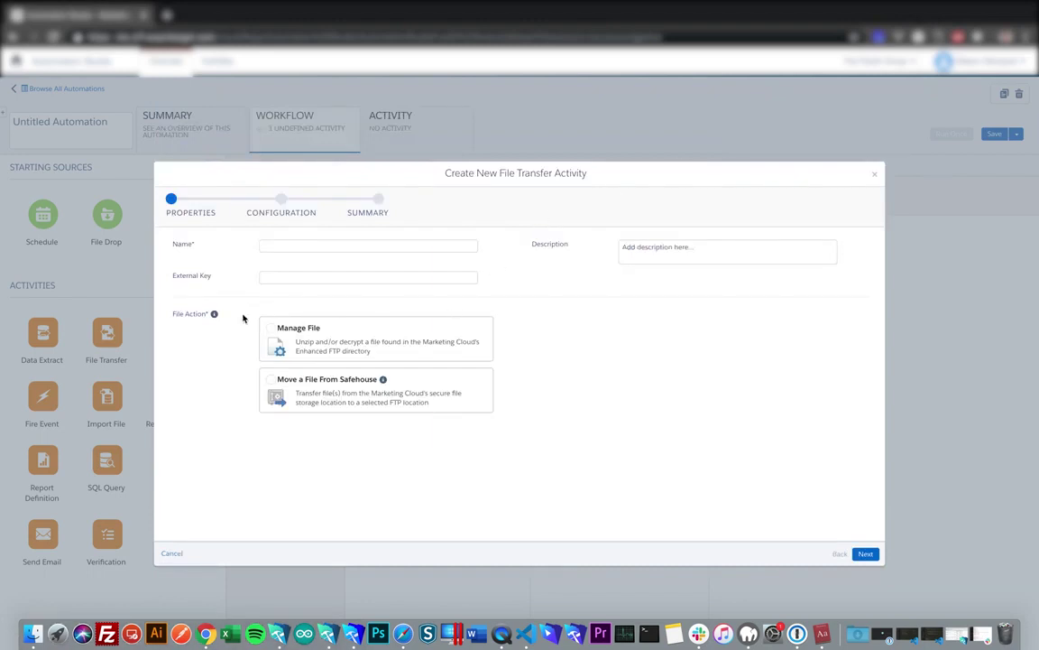
{"action": "left_click", "coordinate": [267, 248]}
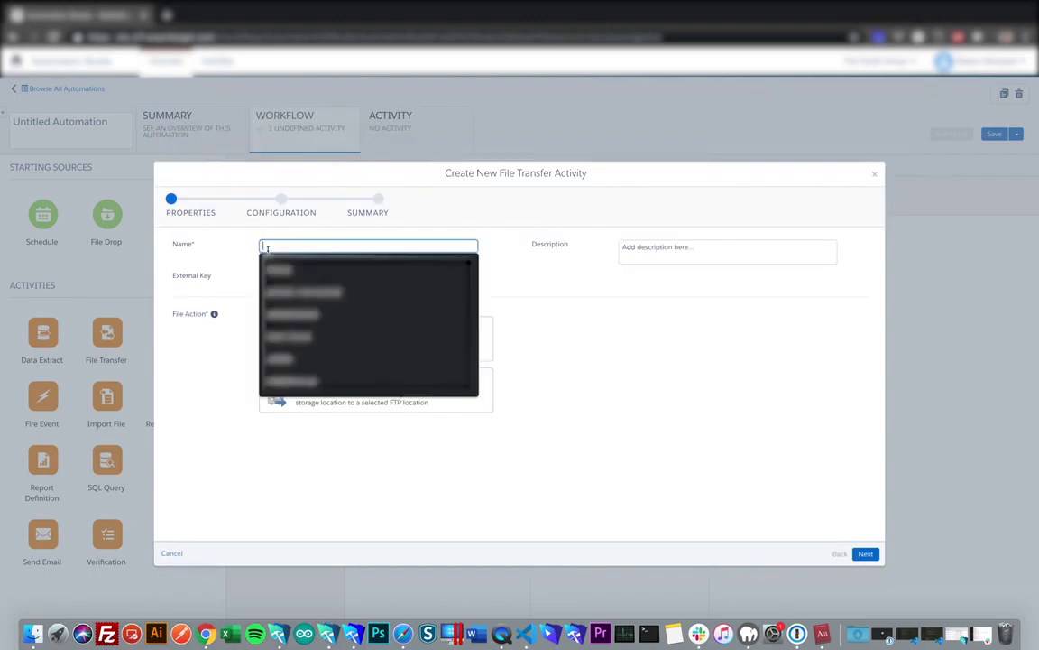
{"action": "type", "text": "Export.zip"}
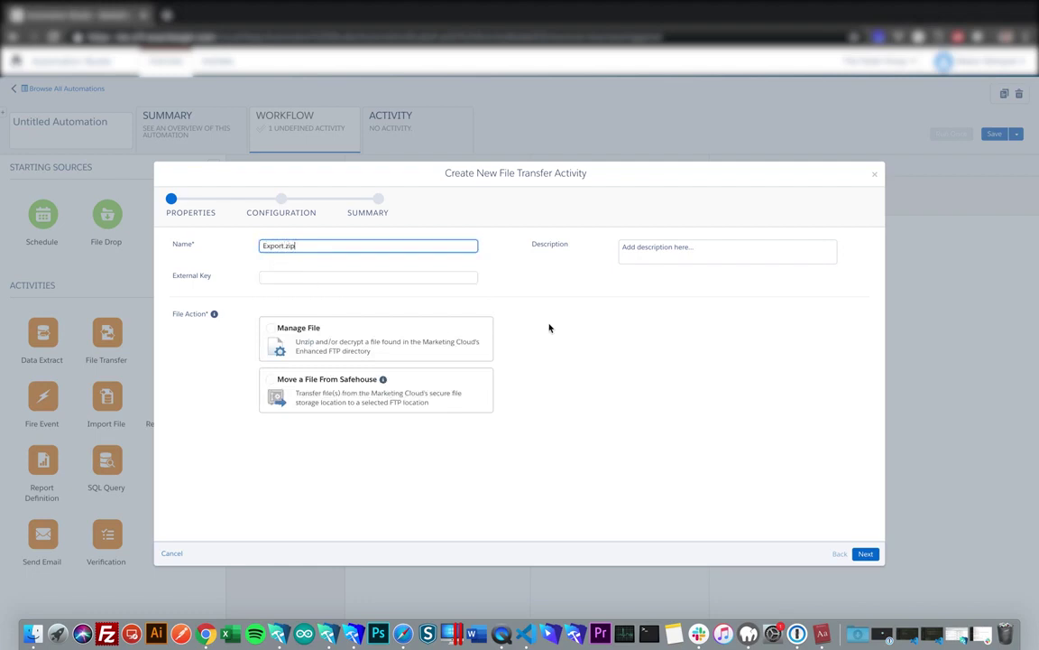
{"action": "left_click", "coordinate": [608, 337]}
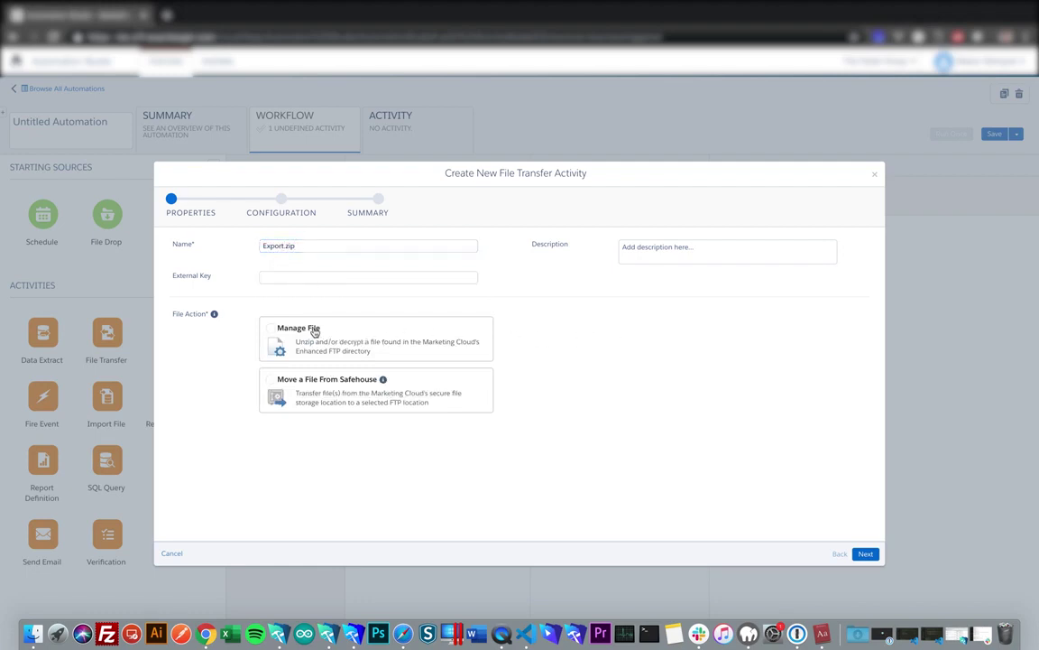
{"action": "left_click", "coordinate": [317, 381]}
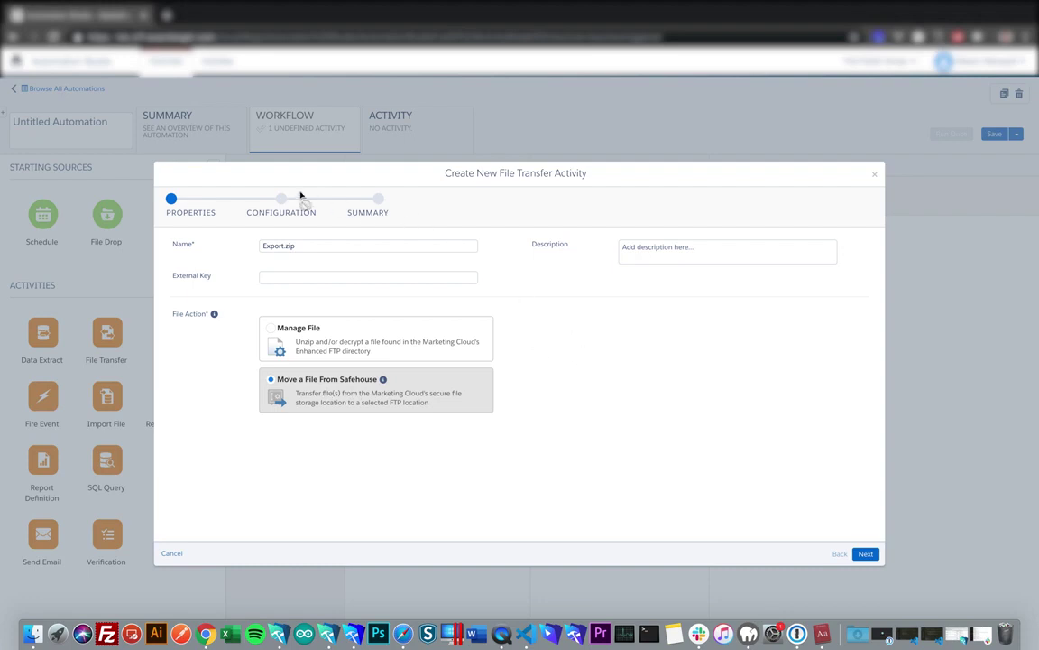
{"action": "left_click", "coordinate": [861, 553]}
Step: Configure the transfer with file naming pattern Export.zip and destination ExactTarget Enhanced FTP, and finish creating the activity
{"action": "left_click", "coordinate": [368, 271]}
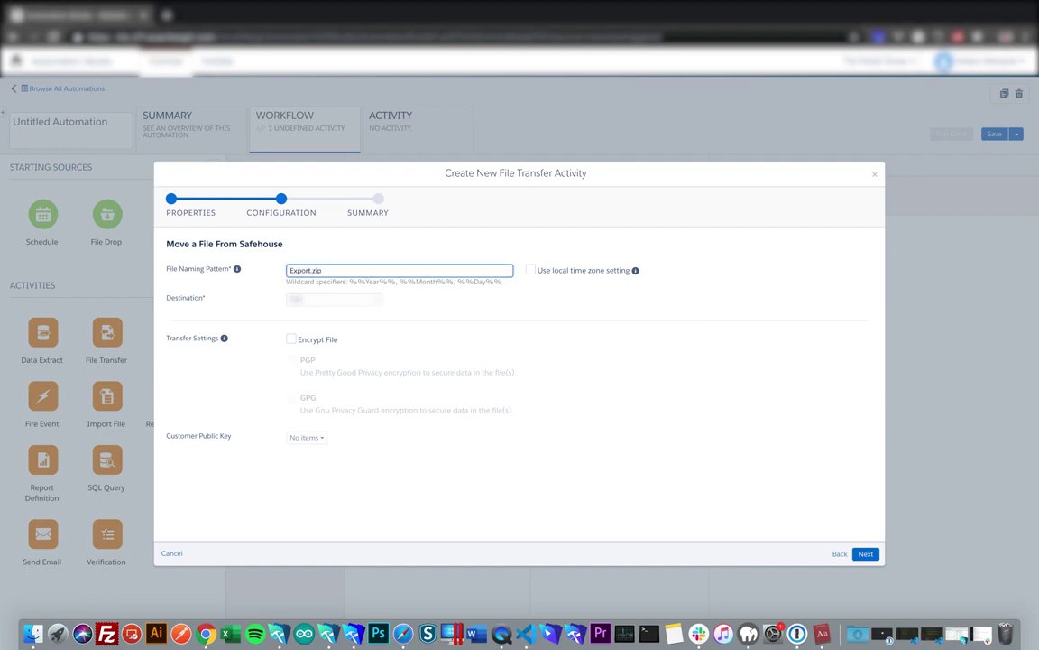
{"action": "left_click", "coordinate": [334, 299]}
{"action": "left_click", "coordinate": [362, 330]}
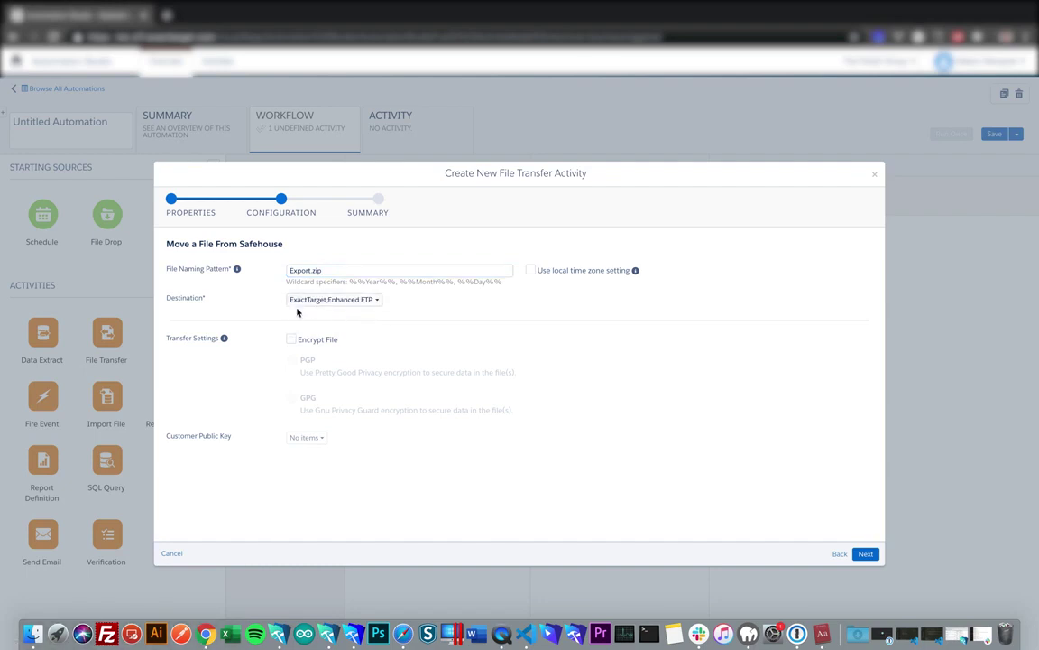
{"action": "left_click", "coordinate": [336, 305]}
{"action": "left_click", "coordinate": [440, 309]}
{"action": "left_click", "coordinate": [864, 554]}
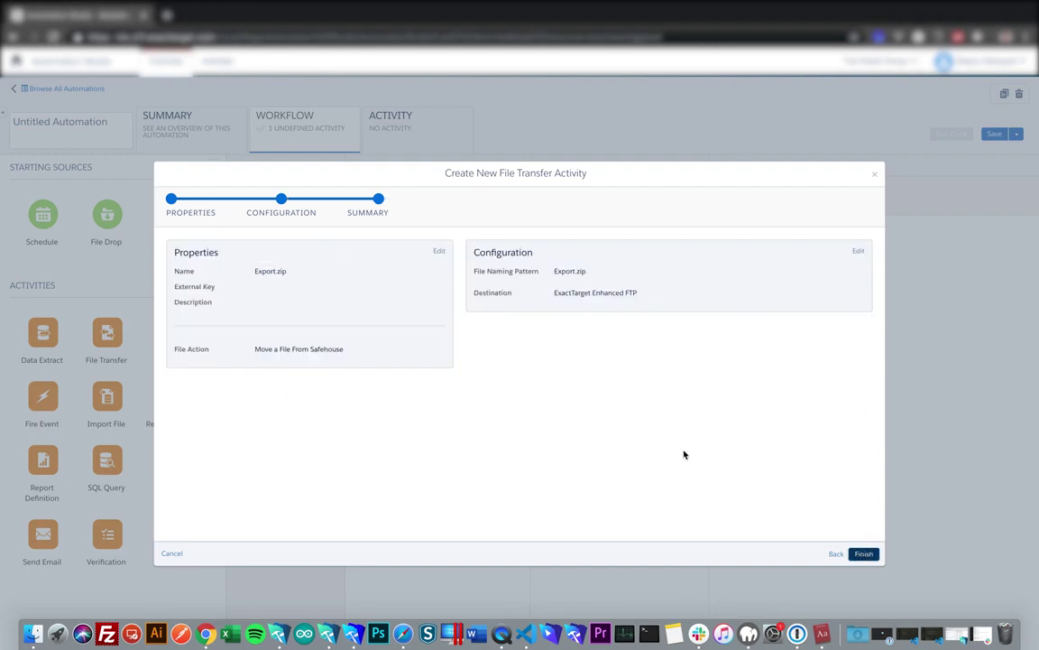
{"action": "left_click", "coordinate": [874, 552]}
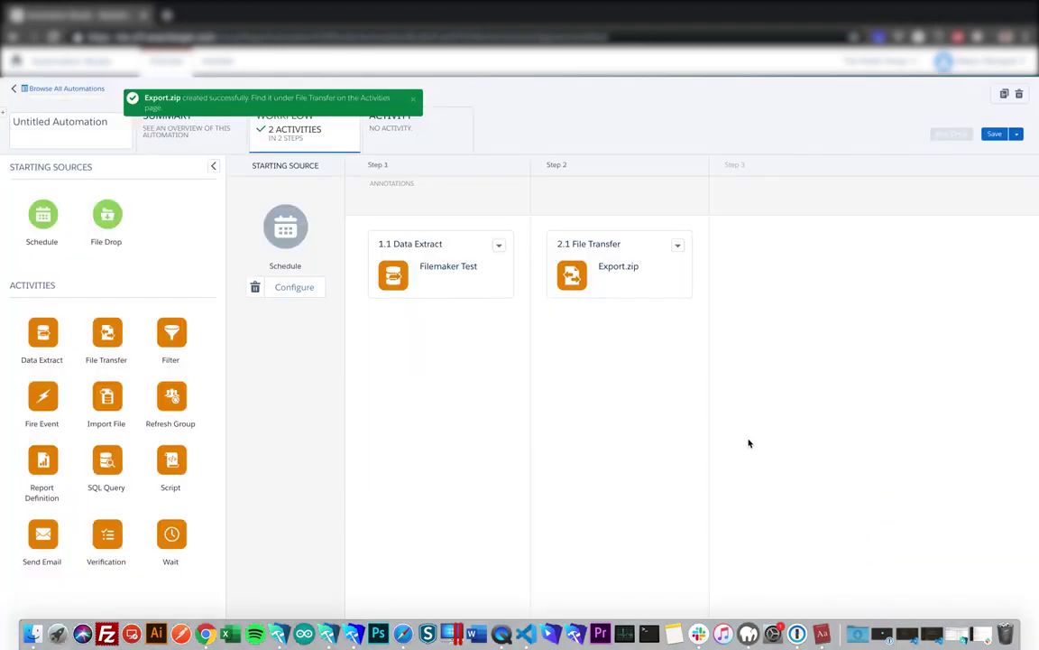